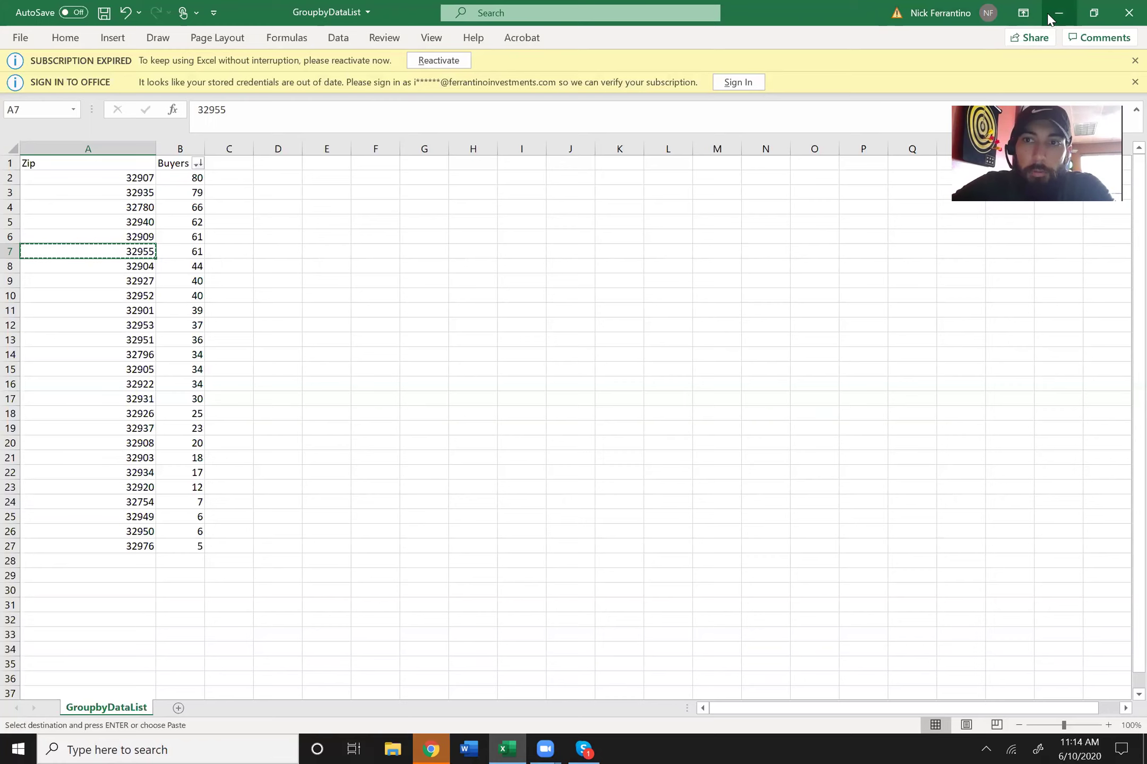
Step: Switch from the Excel zip code list to Chrome, close the old ListSource and YouTube tabs, leaving a new blank tab
left_click(1058, 13)
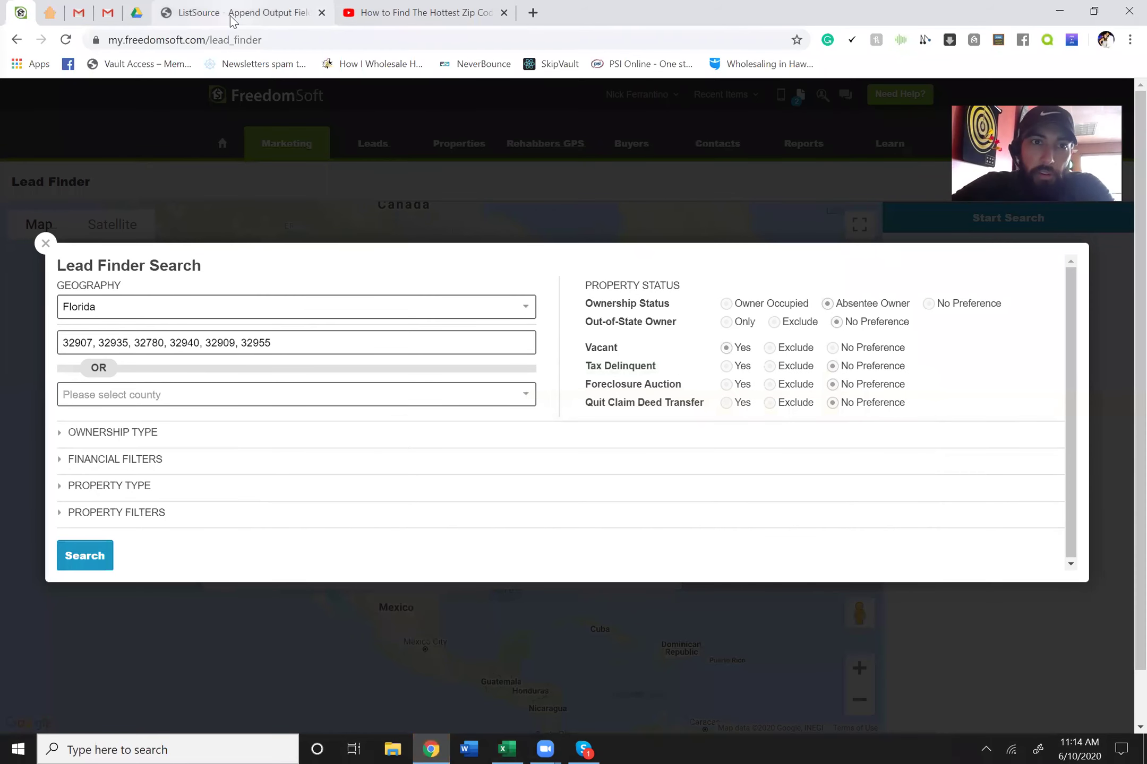
left_click(321, 12)
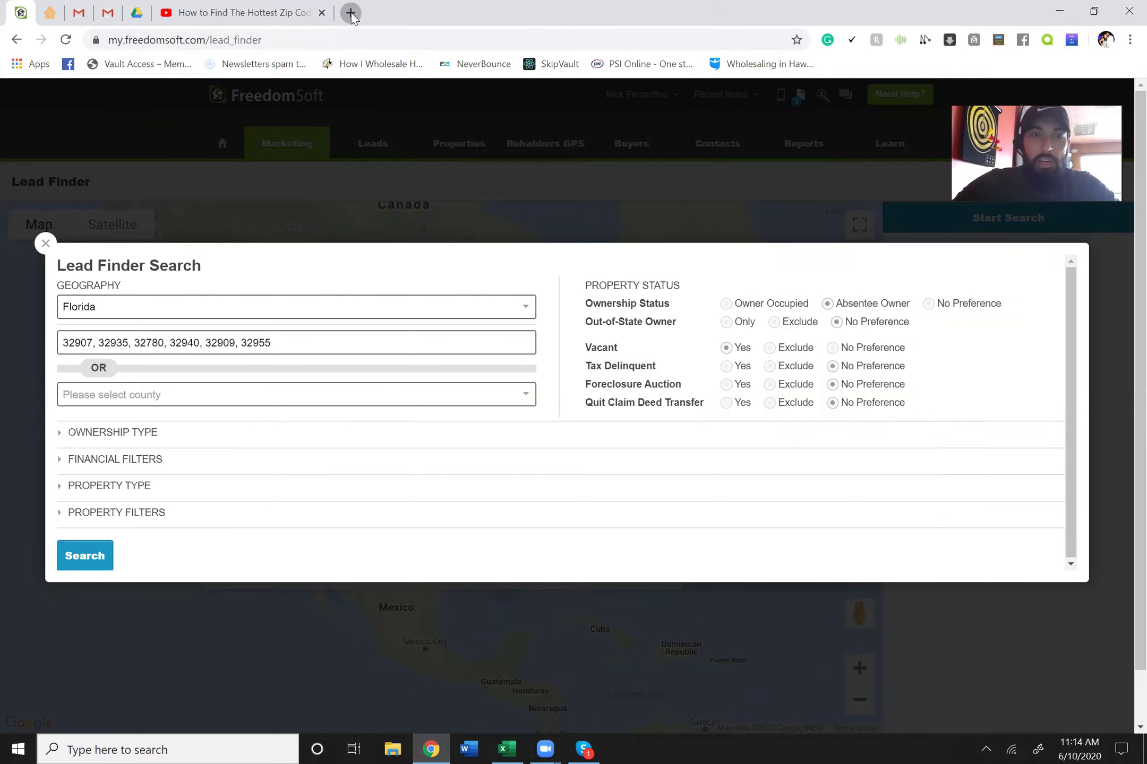
left_click(352, 14)
left_click(321, 12)
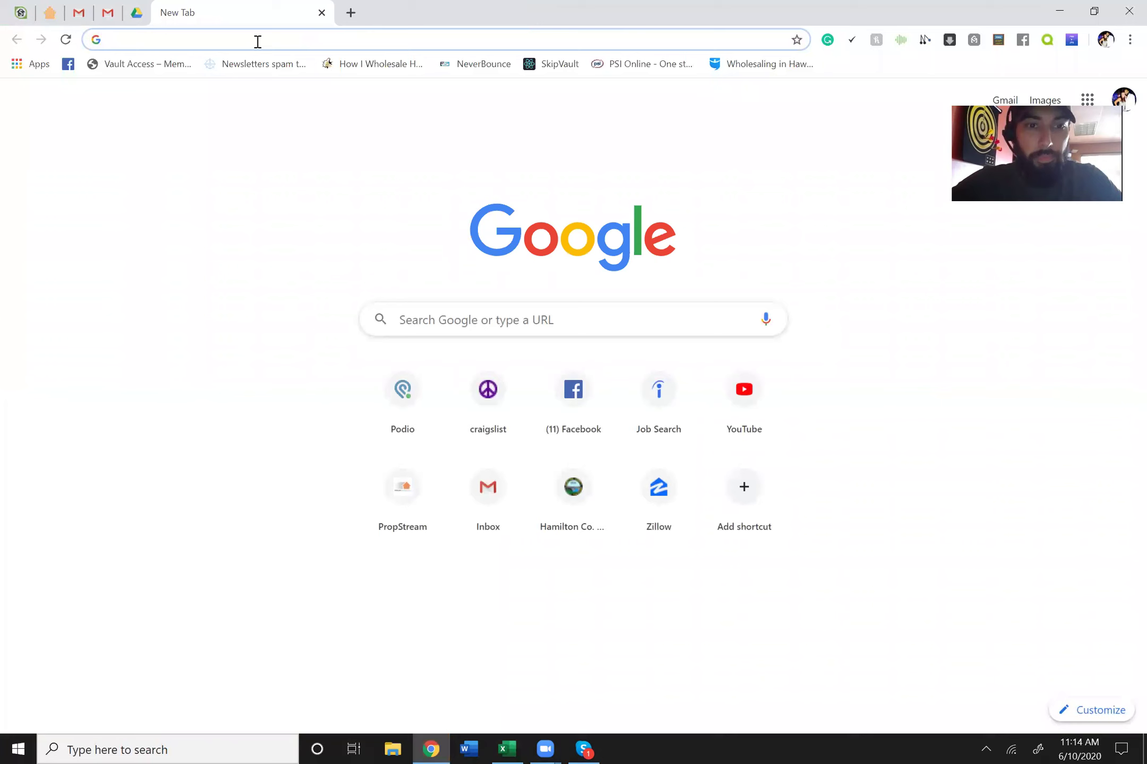
Step: Search Google for listsource and open the ListSource website
type("list")
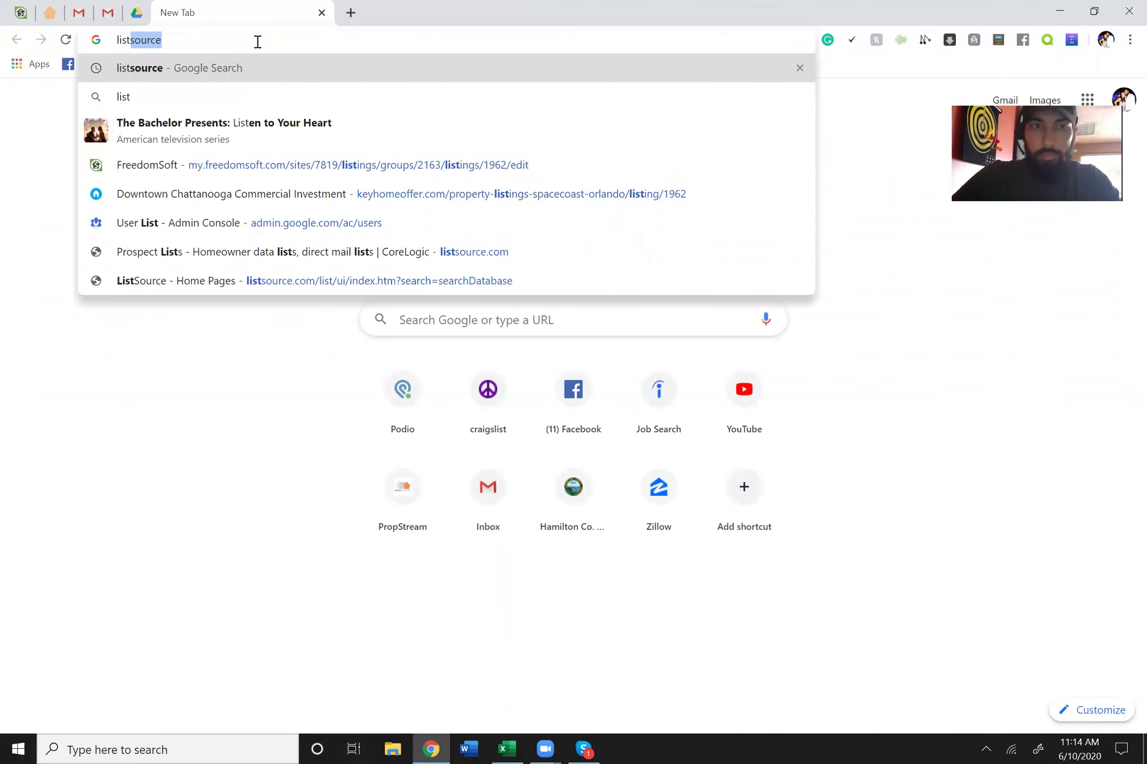
key("Return")
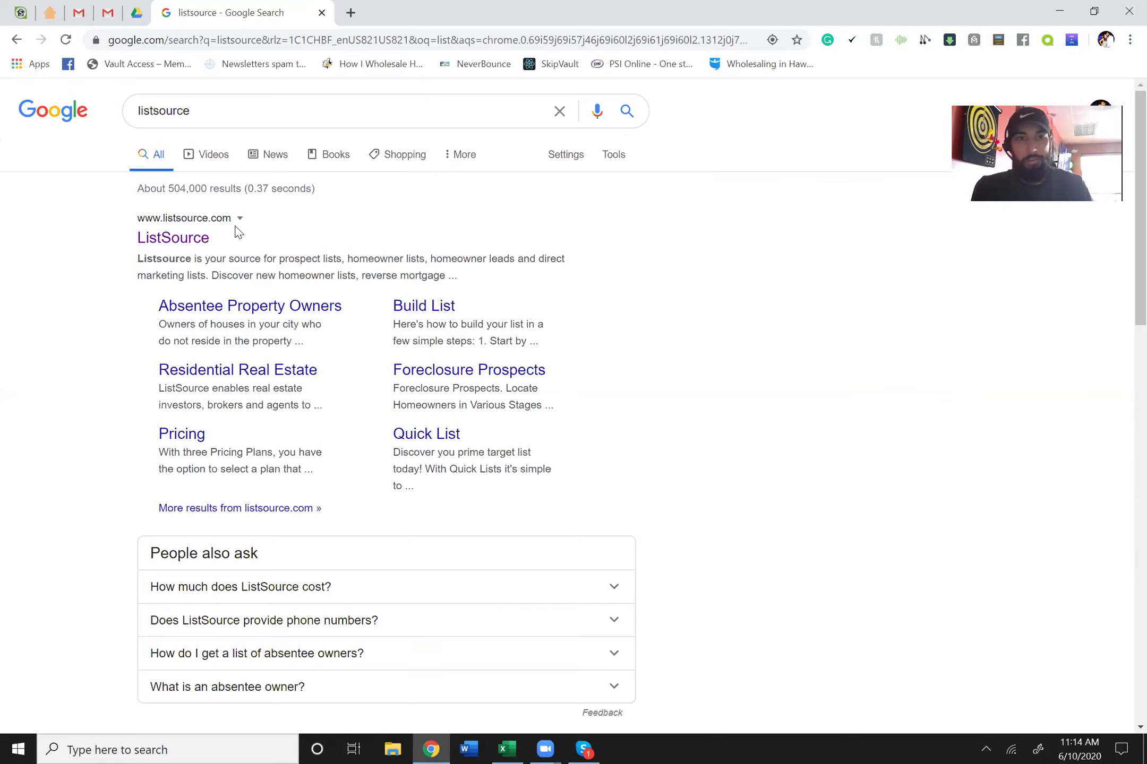
left_click(181, 236)
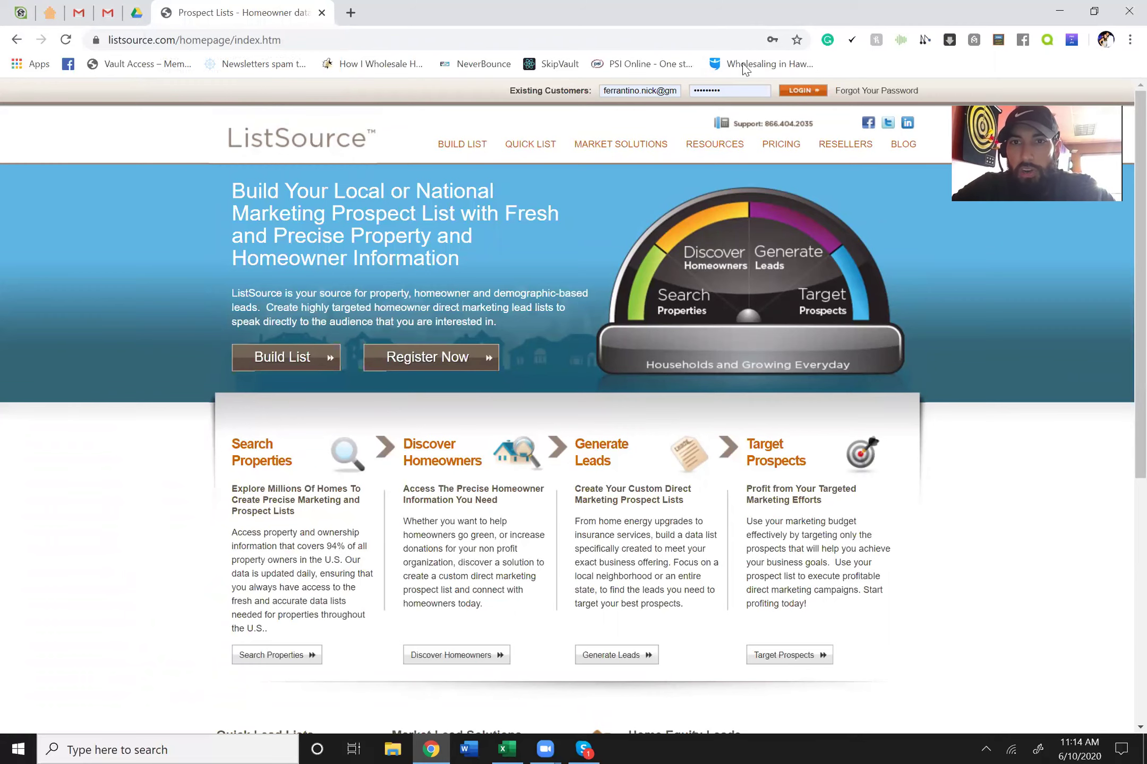
Step: Log in to ListSource with the saved credentials and start an Absentee Owners list
left_click(804, 95)
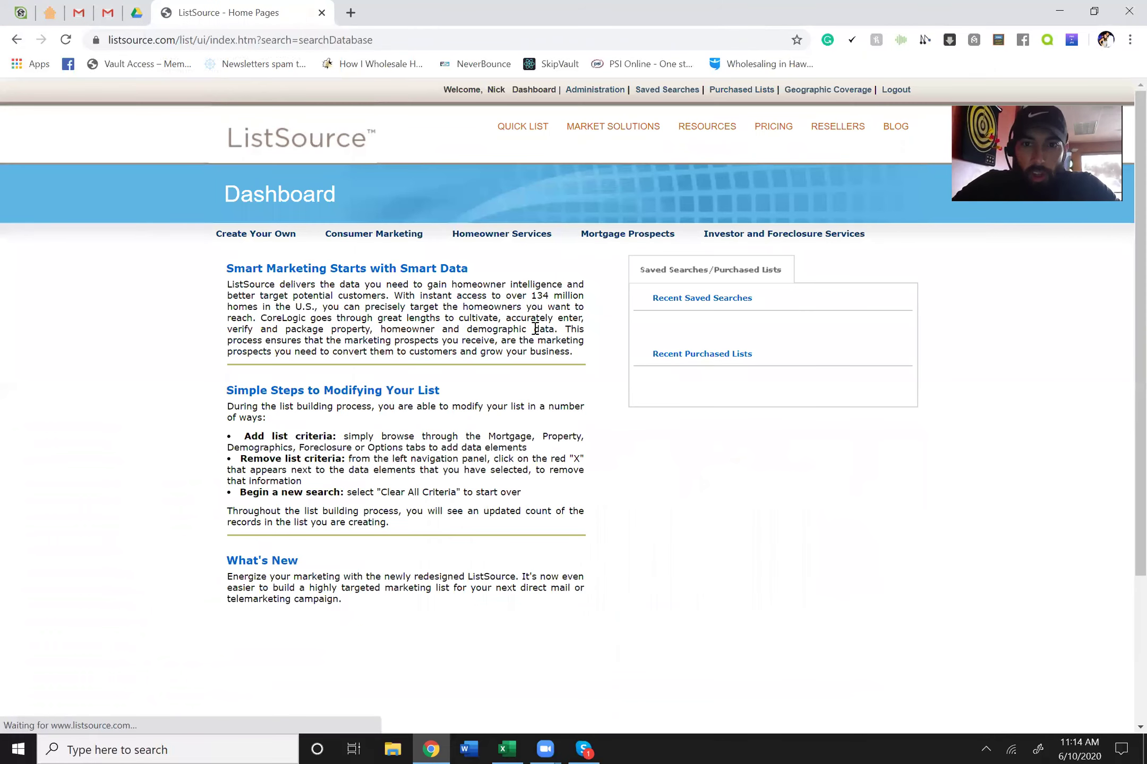
mouse_move(764, 238)
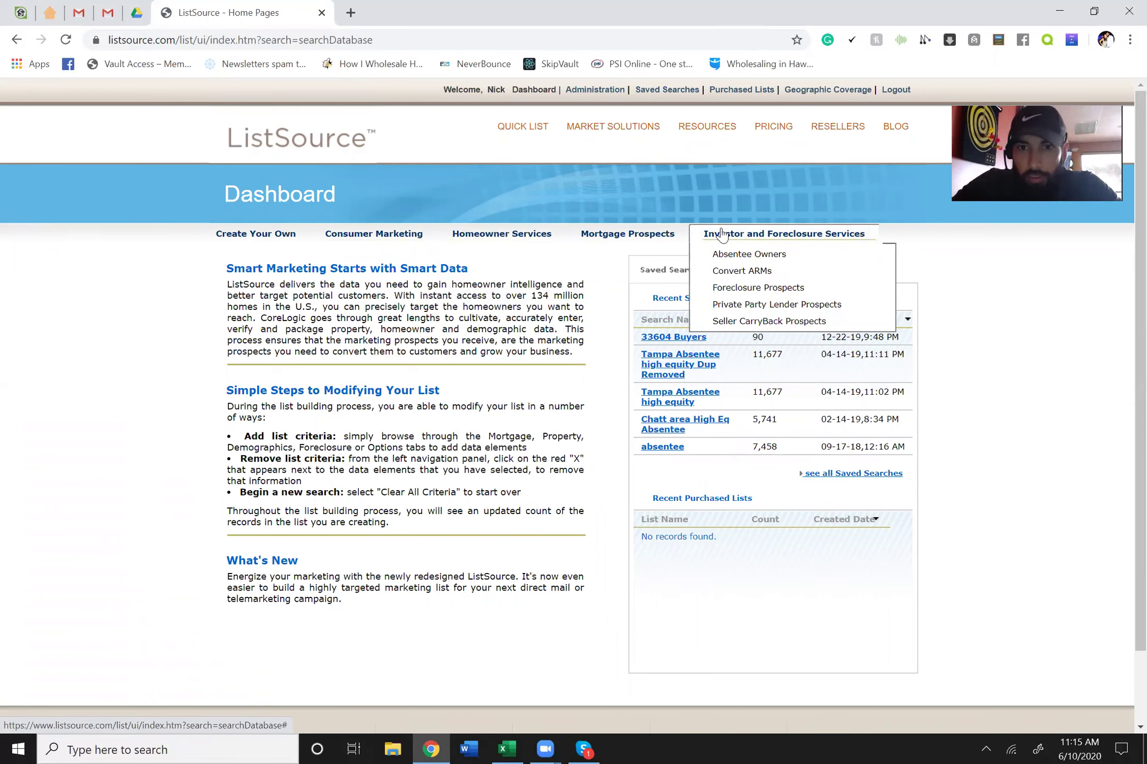
left_click(742, 259)
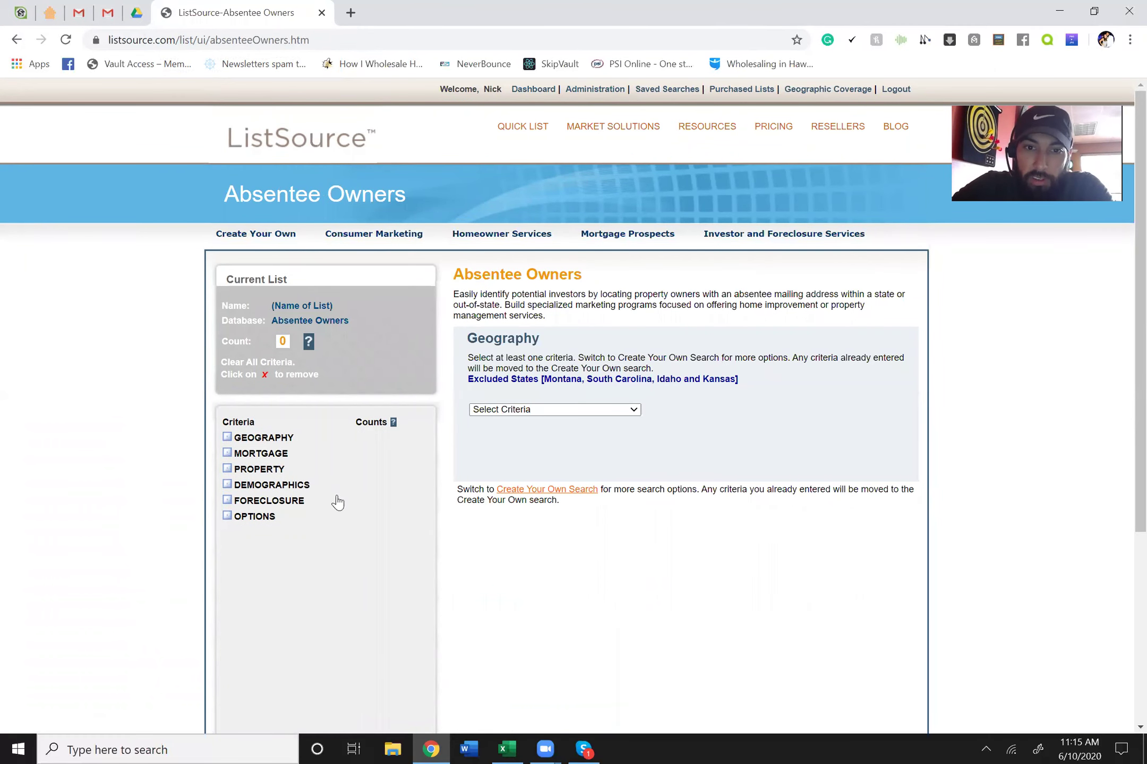
Step: Set the geography criterion to County and choose Tennessee as the state
left_click(523, 415)
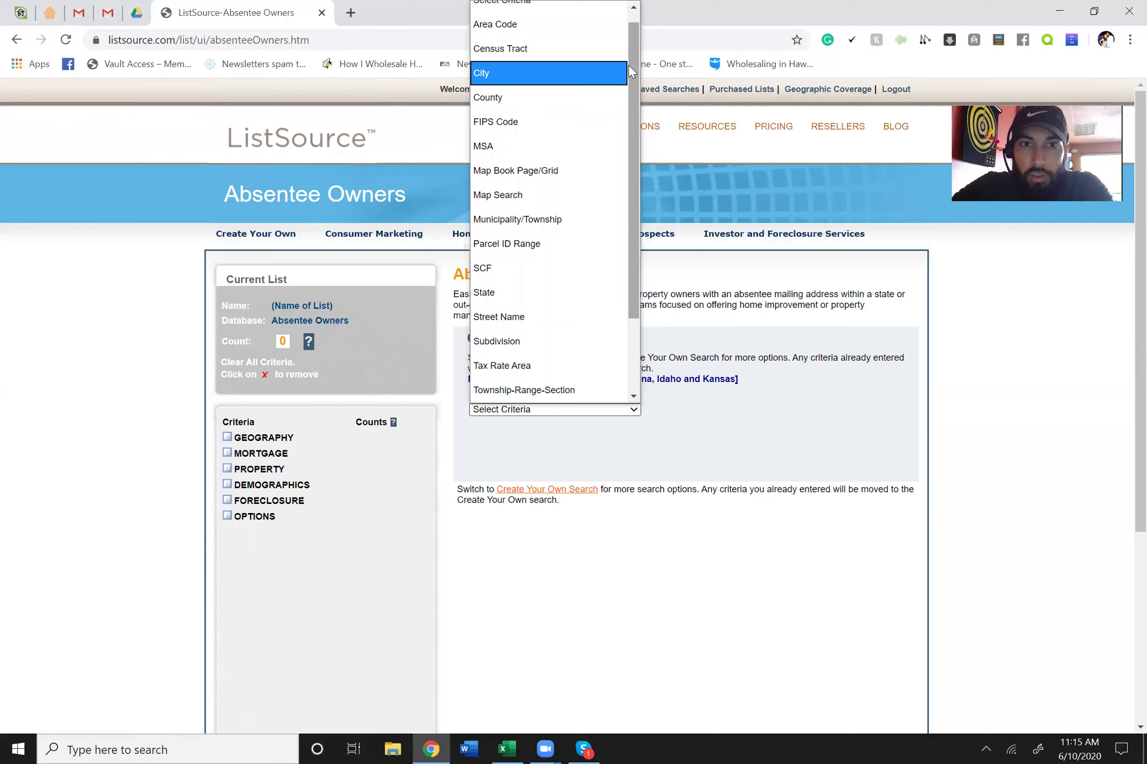
left_click(494, 99)
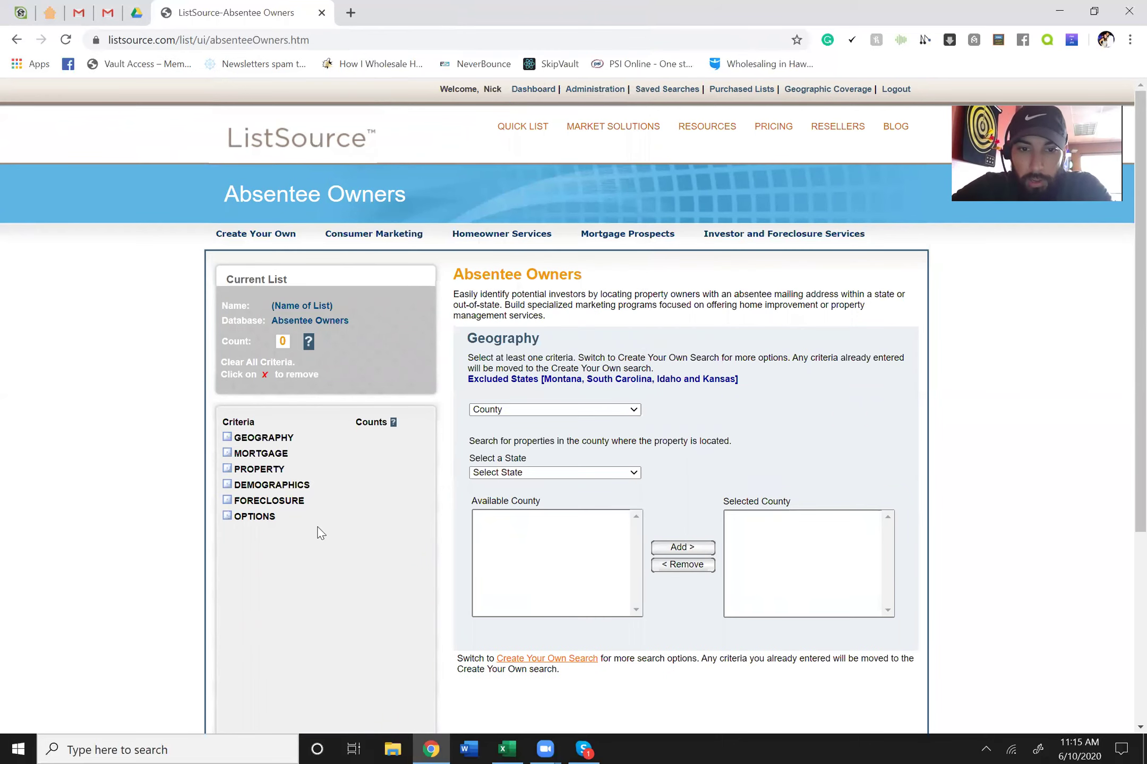
left_click(528, 477)
key("t")
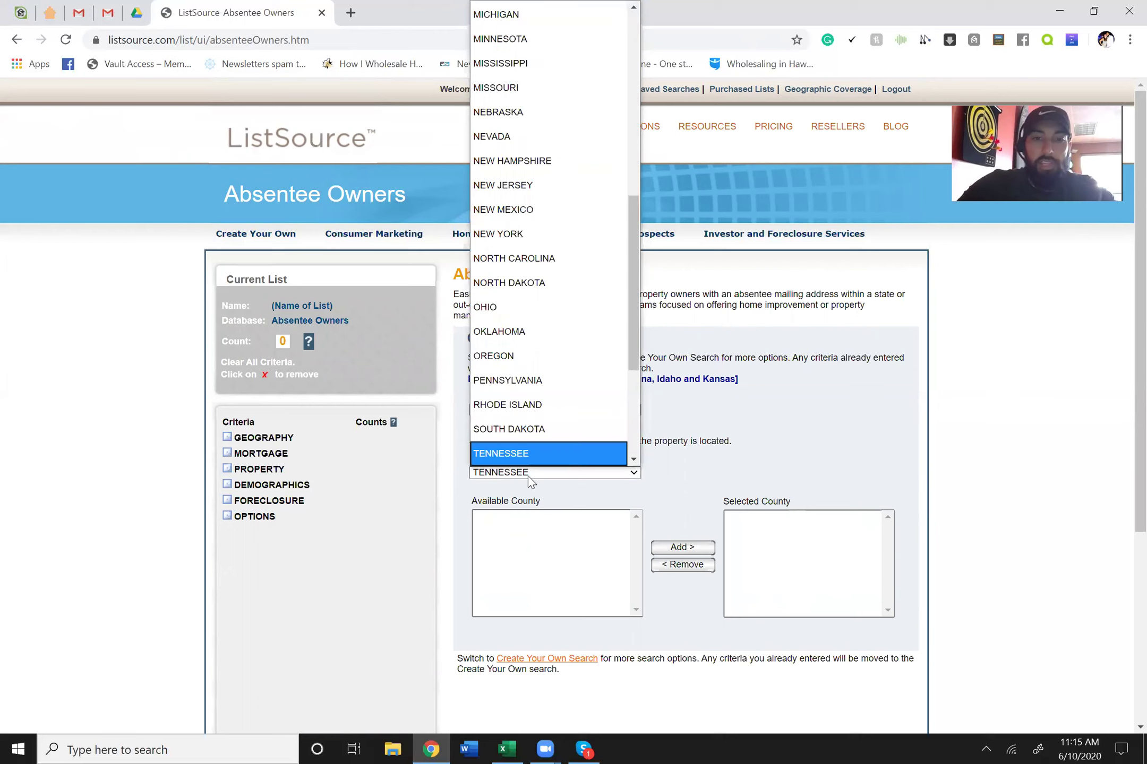
scroll(528, 457, "down", 1)
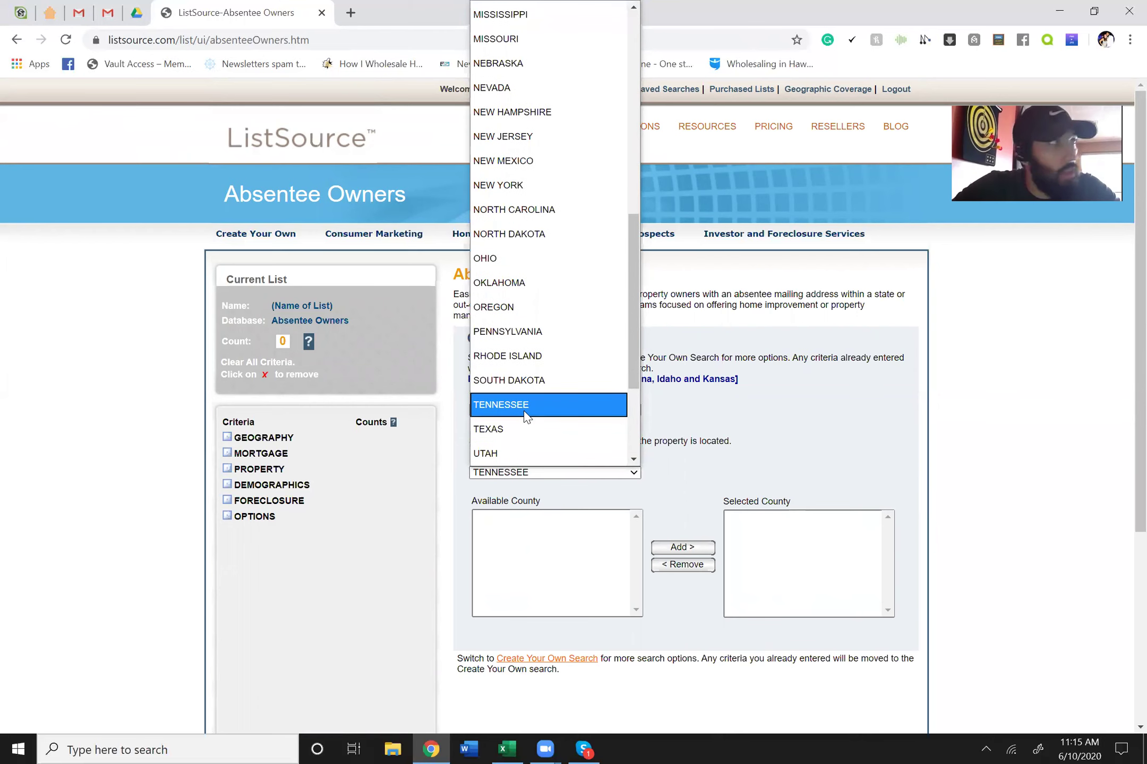
left_click(524, 410)
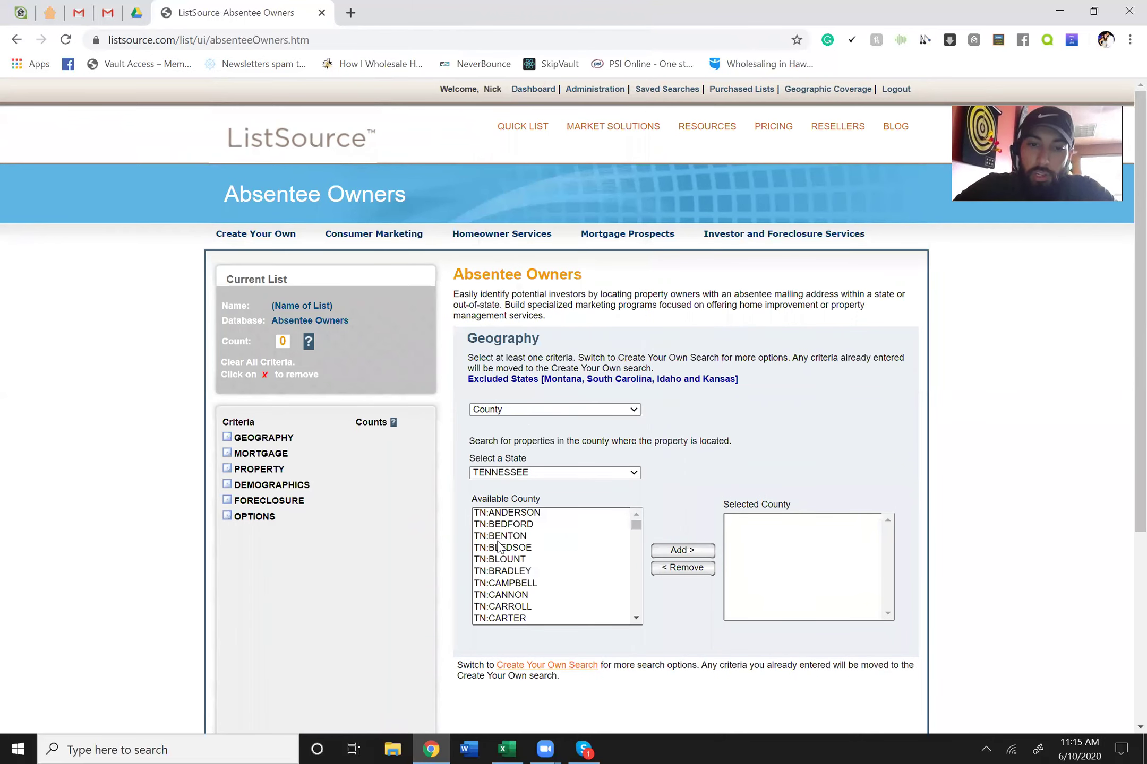
Step: Add TN:HAMILTON as the selected county and continue to the suggested selections page
left_click(511, 560)
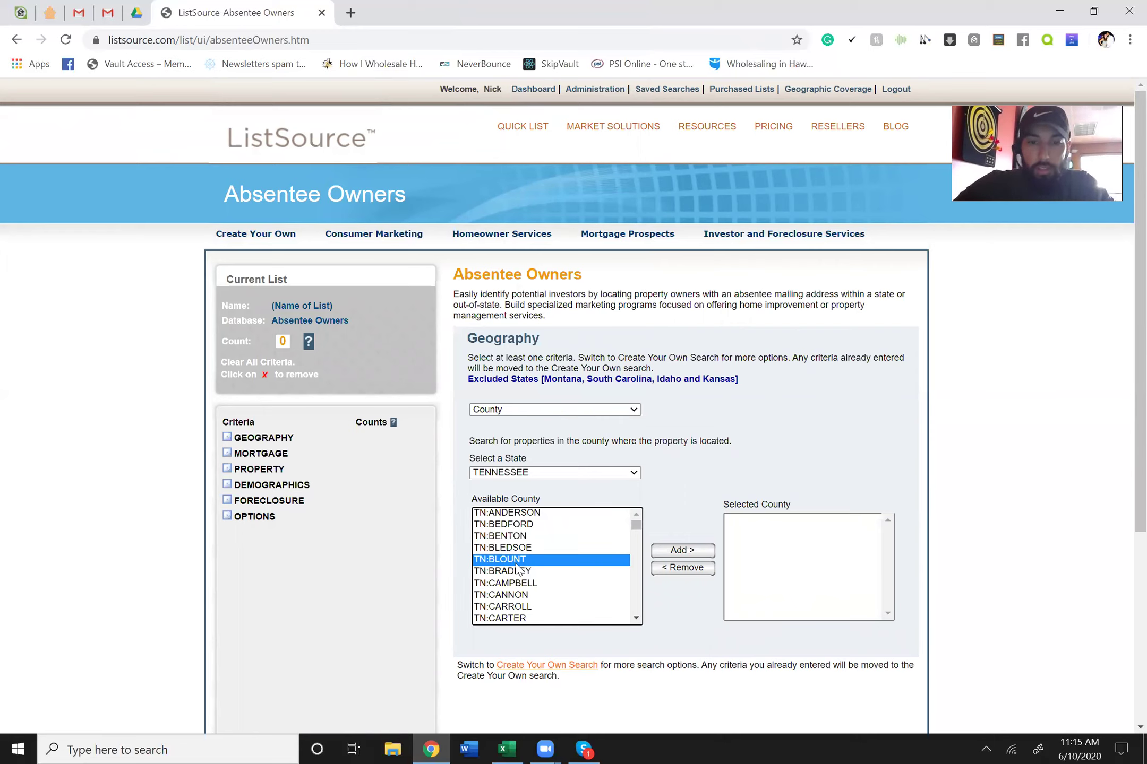
left_click(636, 618)
left_click_drag(636, 618, 636, 618)
left_click_drag(634, 514, 634, 514)
left_click(519, 554)
left_click(677, 551)
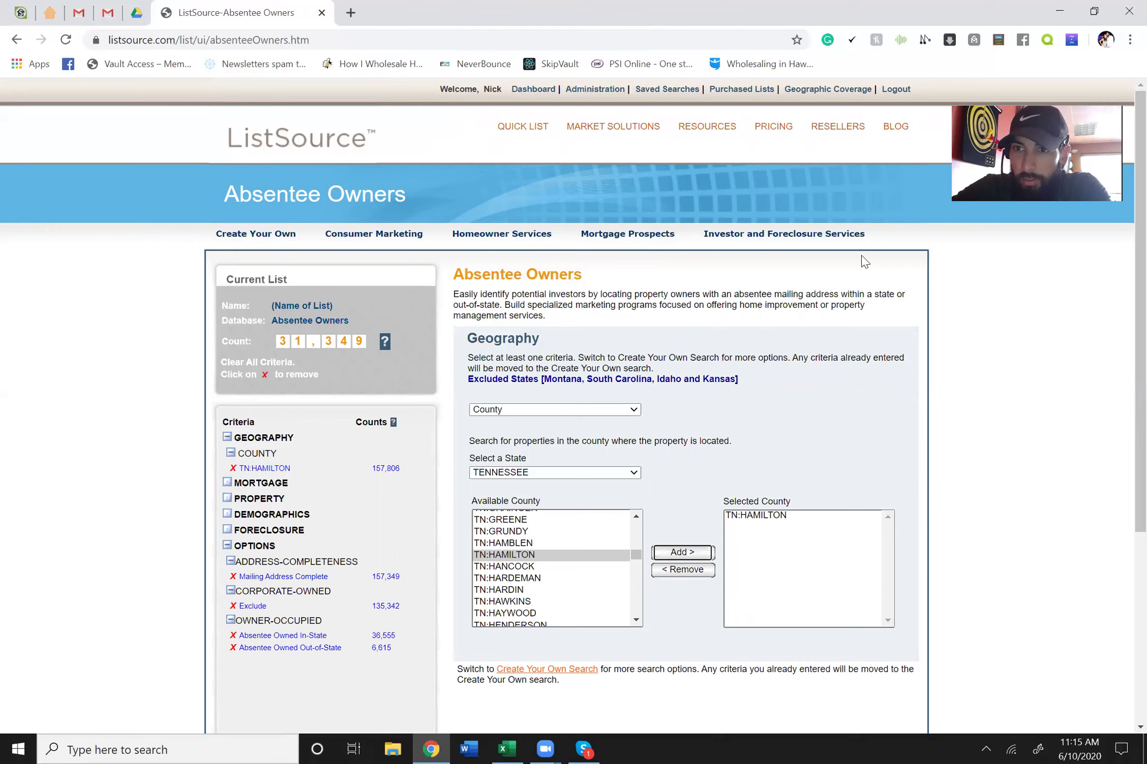
scroll(1126, 237, "down", 1)
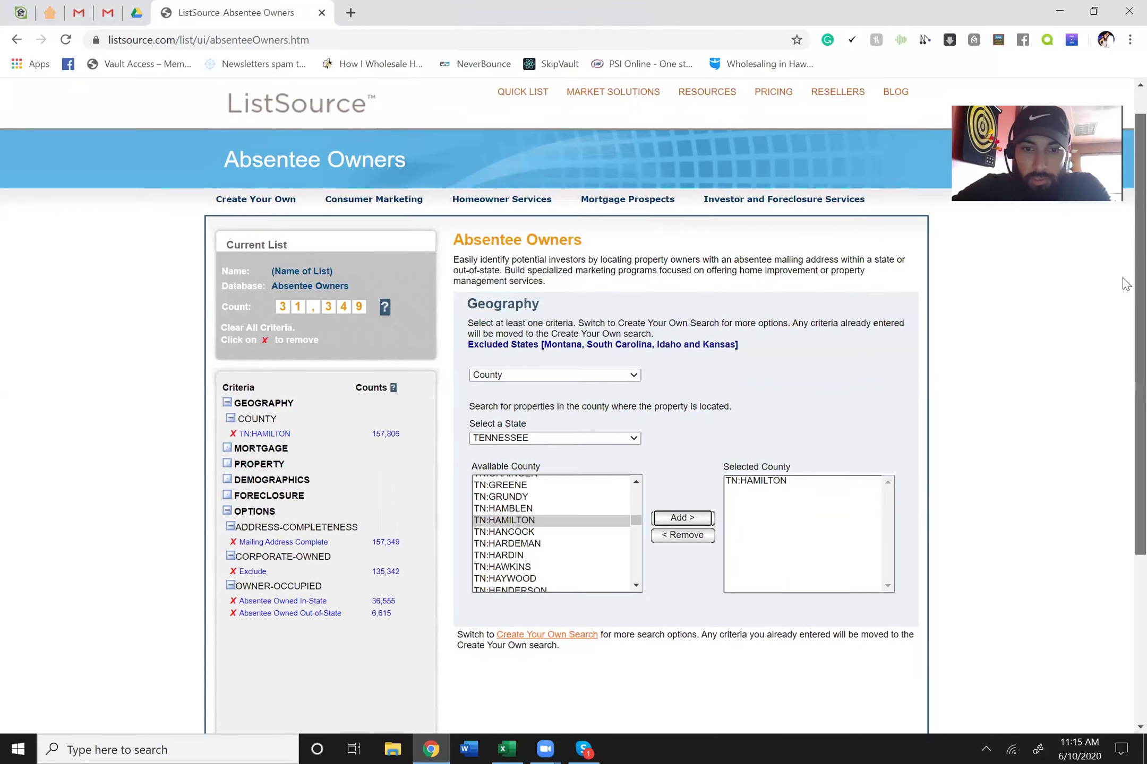
scroll(1121, 356, "down", 3)
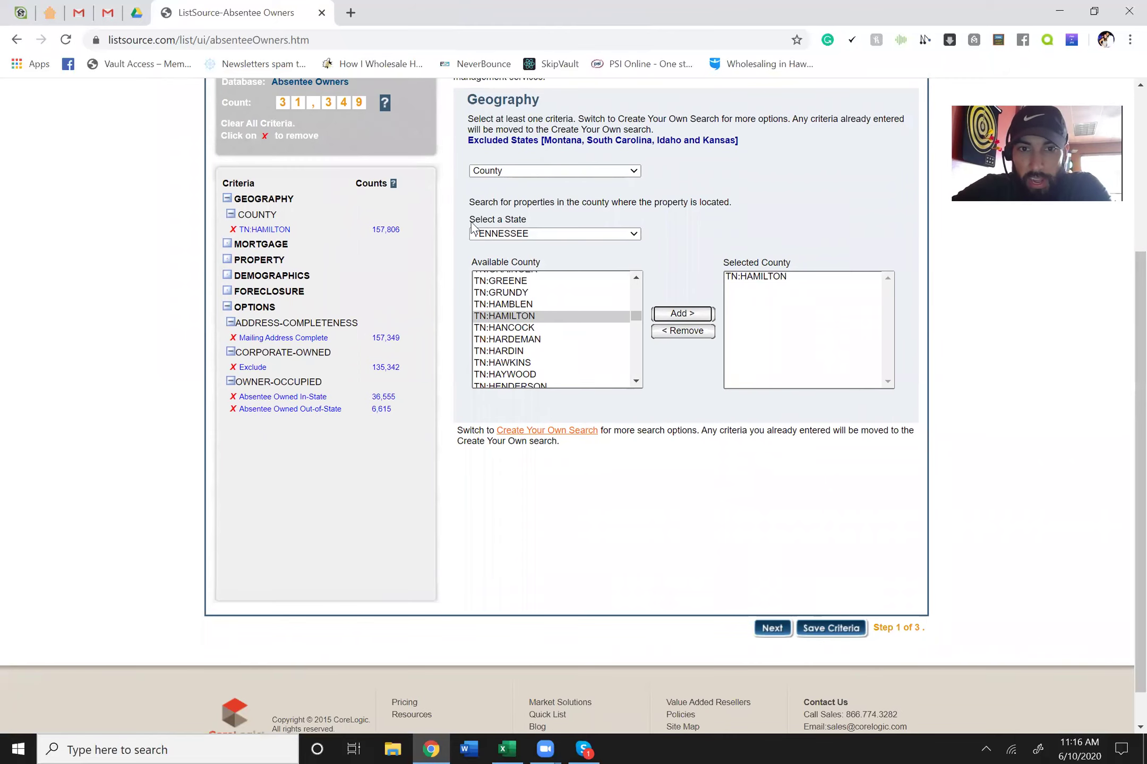
left_click(771, 629)
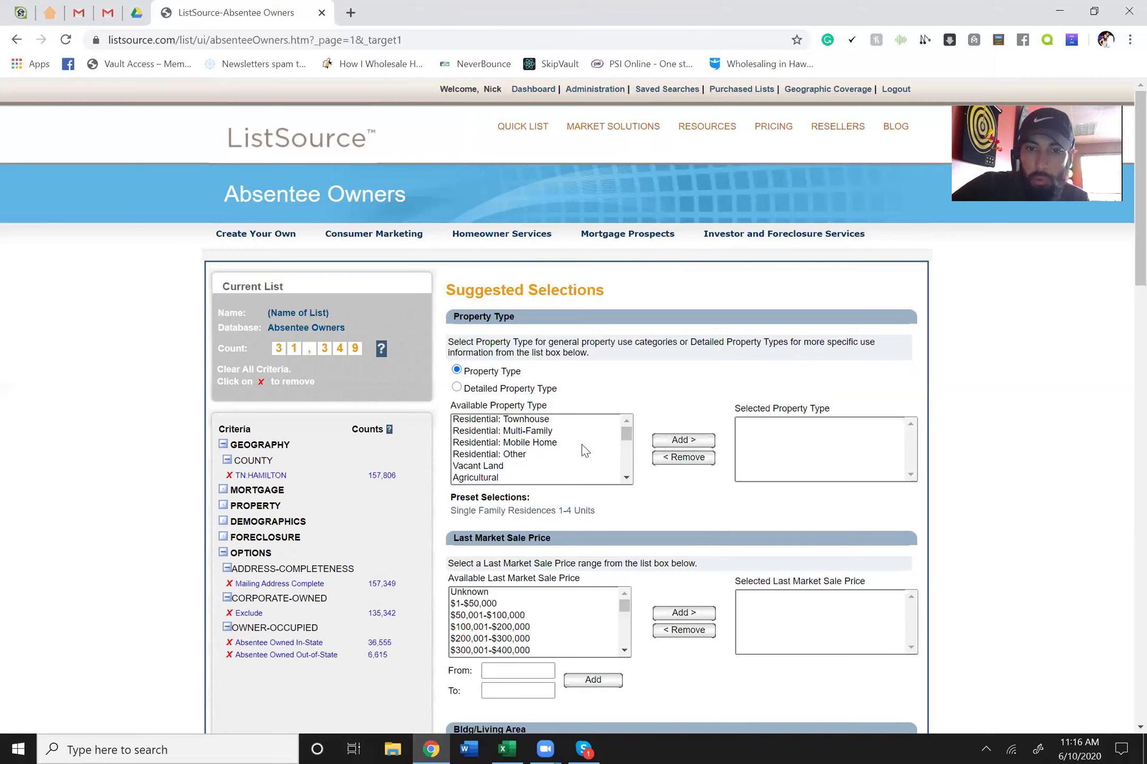
Step: Add Residential: SFR as the selected property type and look through the other available residential types
scroll(626, 478, "down", 1)
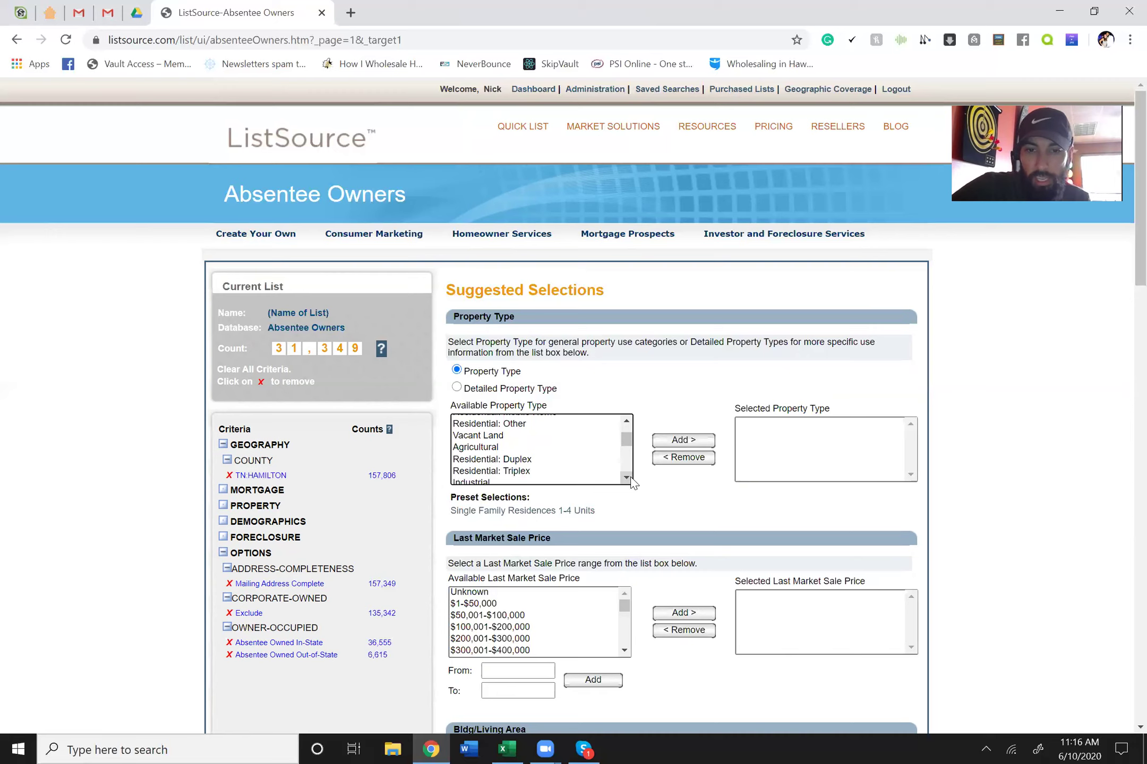
scroll(631, 482, "down", 1)
scroll(632, 482, "down", 1)
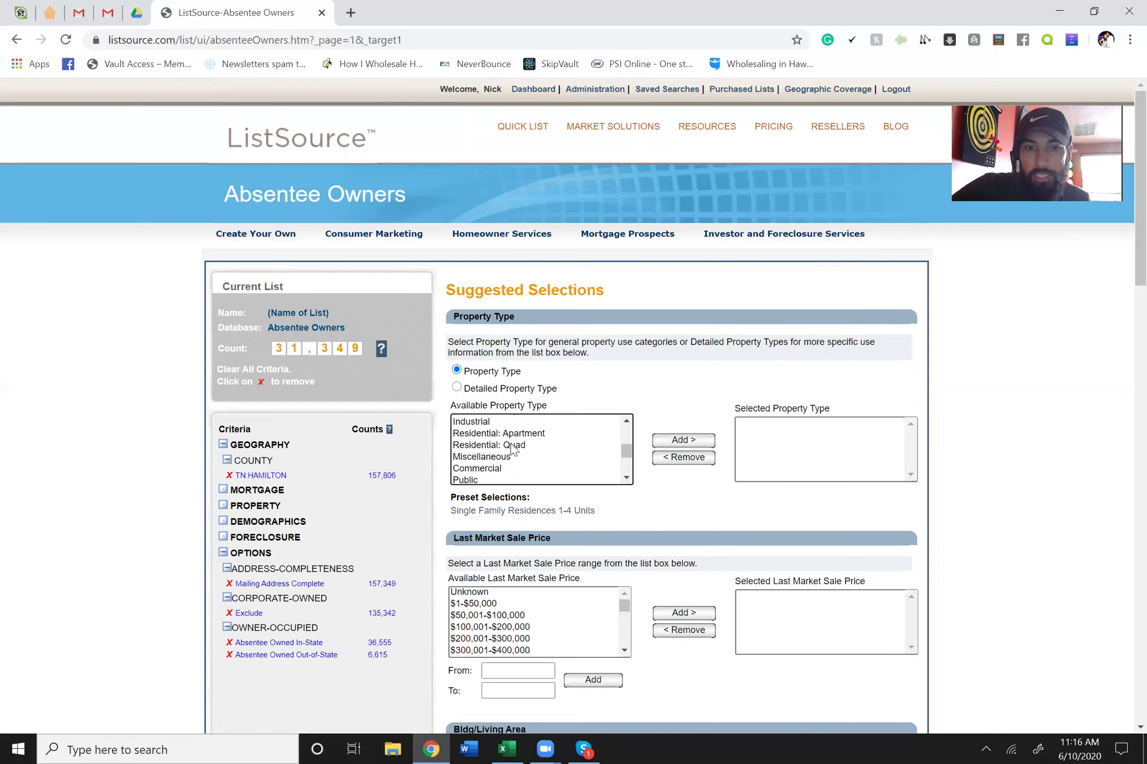
left_click(626, 479)
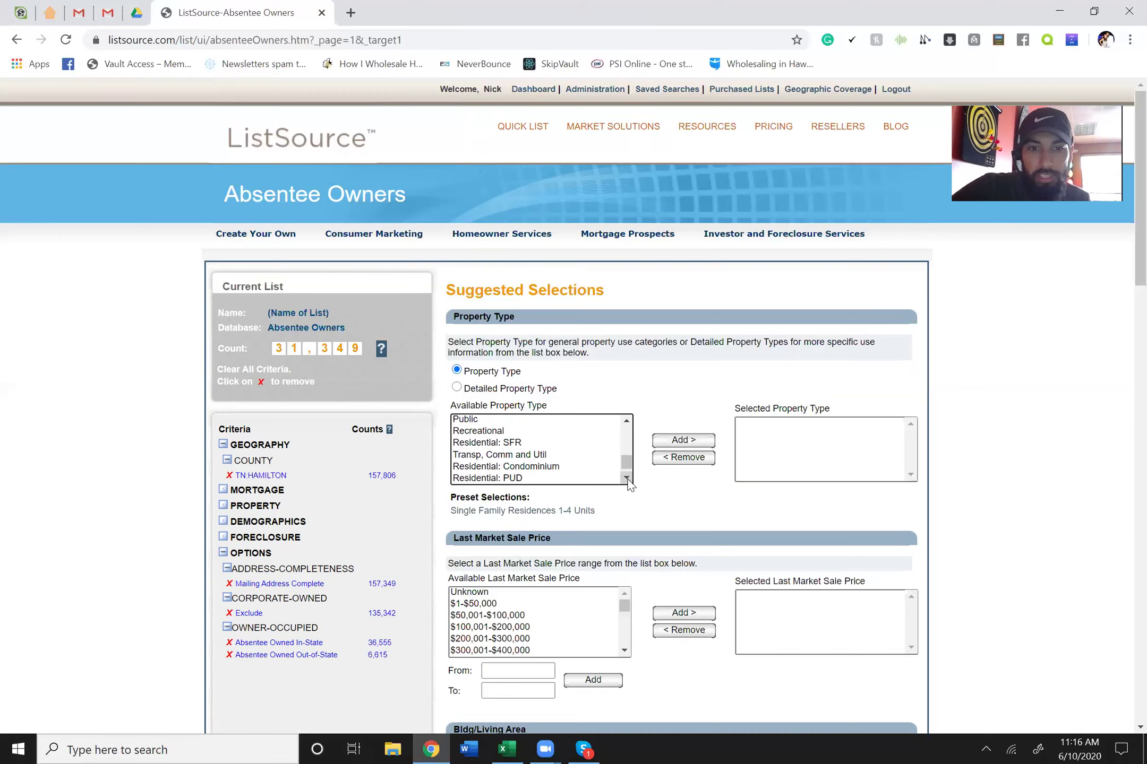
left_click(513, 436)
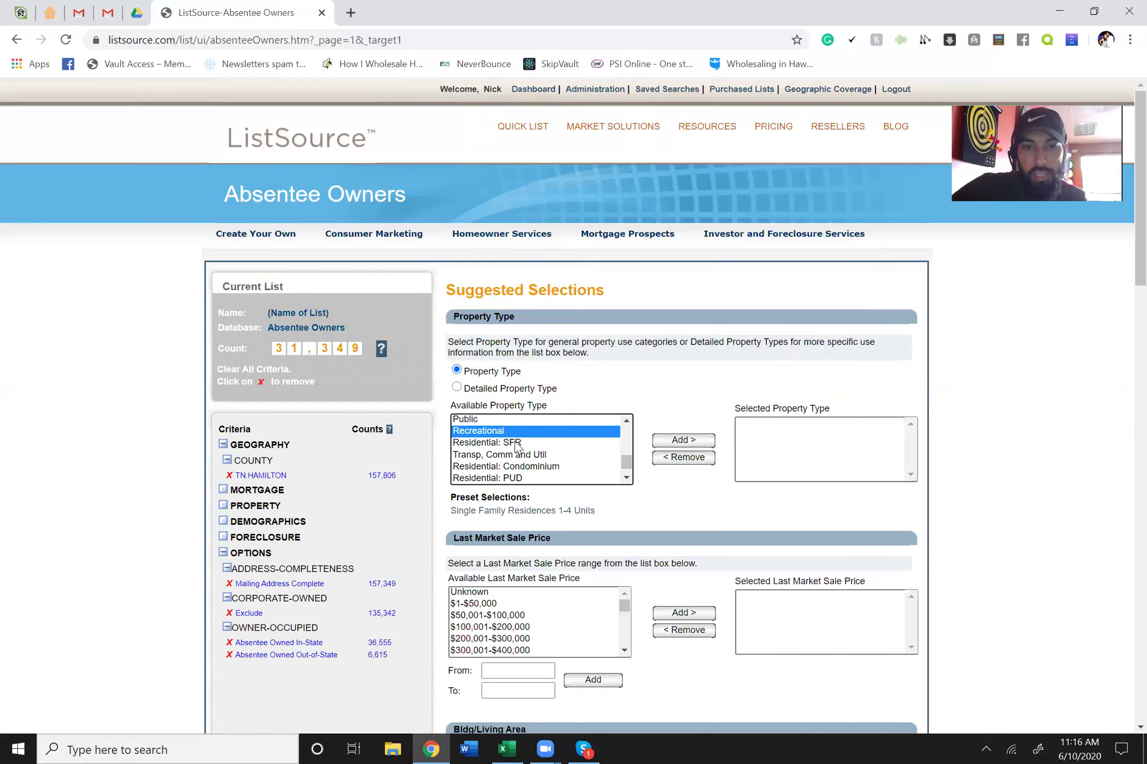
left_click(516, 445)
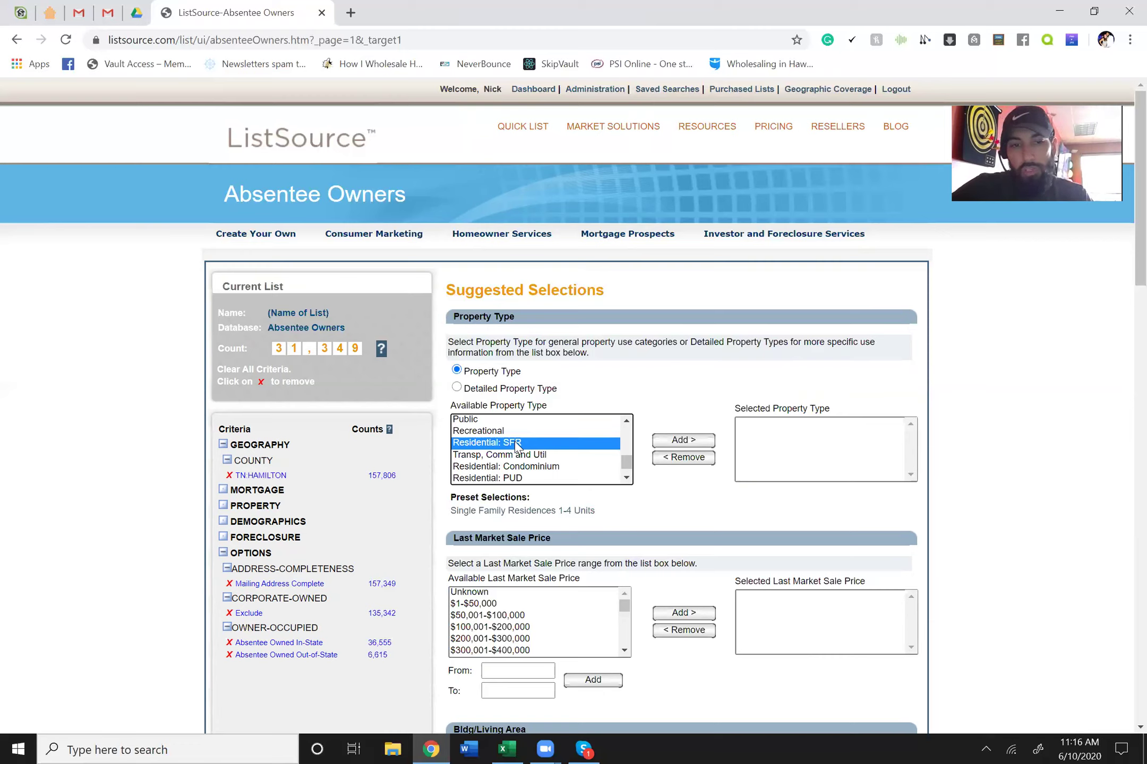
left_click(684, 440)
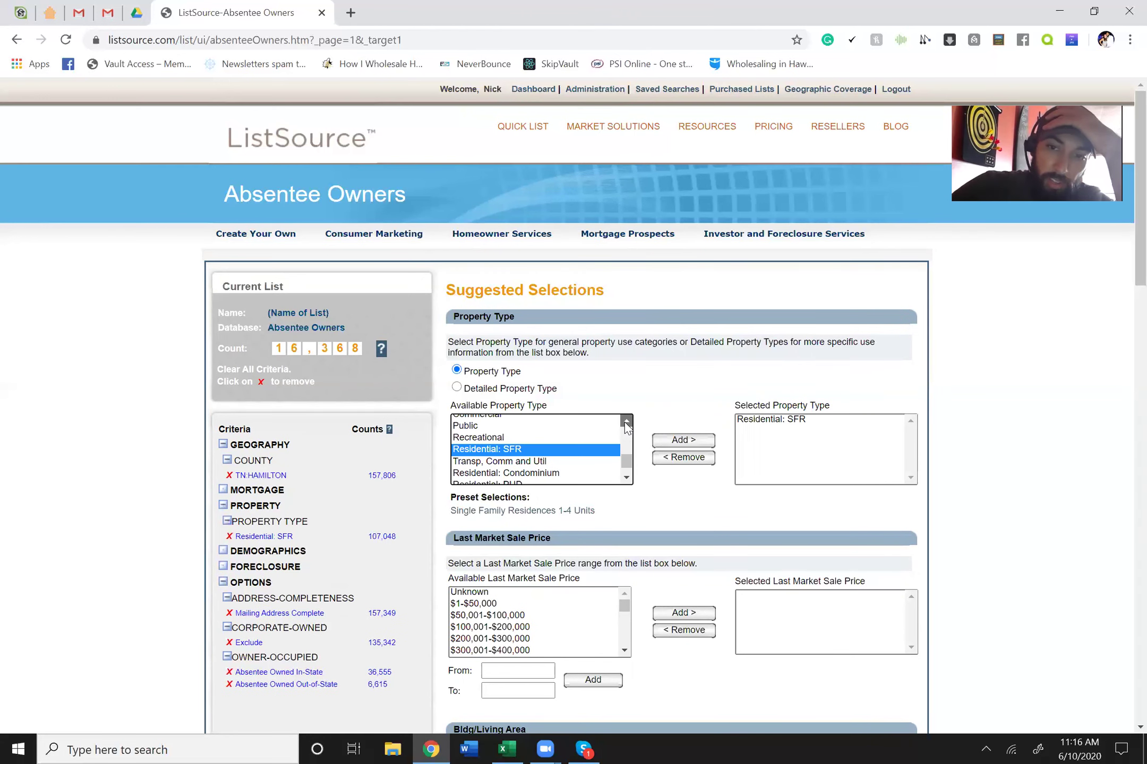
scroll(624, 422, "up", 1)
scroll(625, 424, "up", 1)
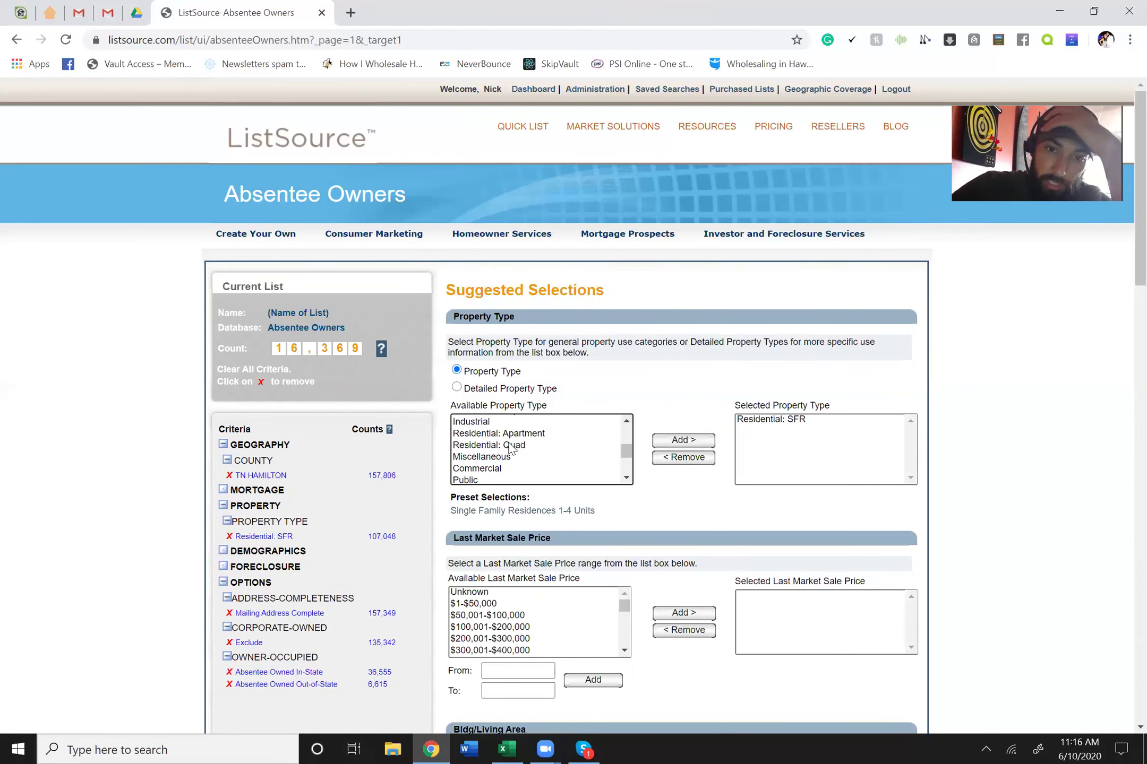
scroll(626, 424, "up", 1)
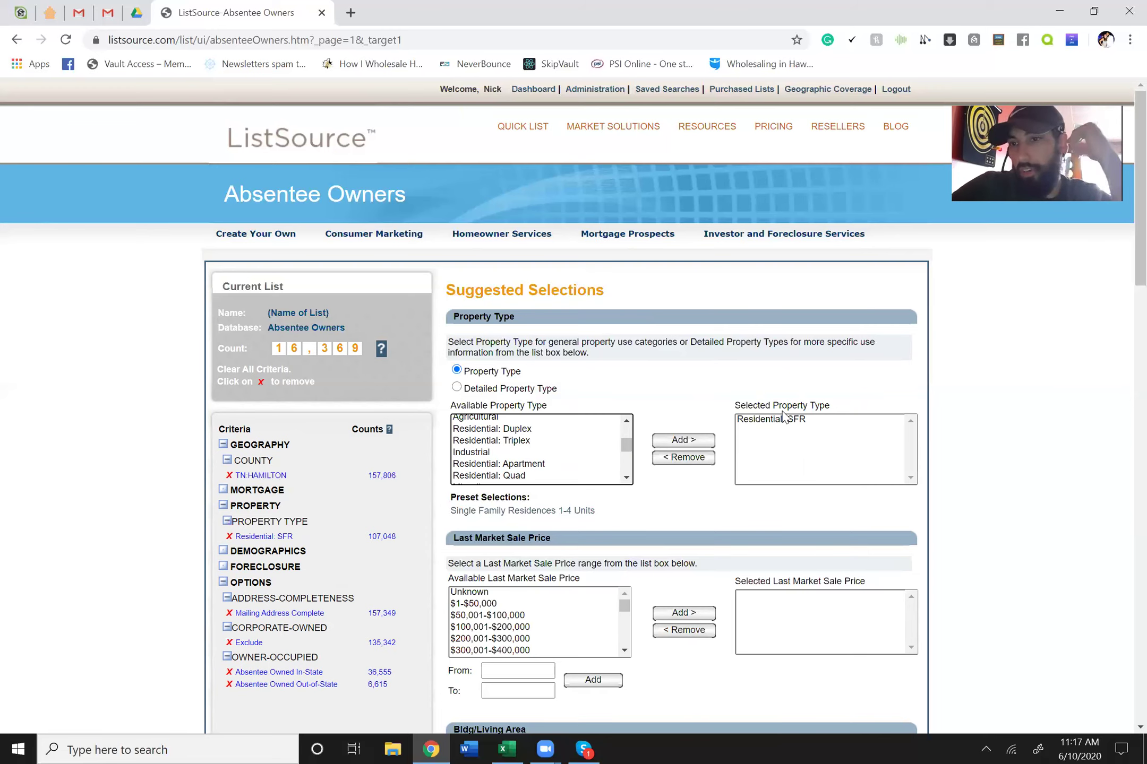
Step: Limit the last market recording date to the last 6 months, adding the range 12/10/2019-06/10/2020, and return to the list summary
scroll(1126, 239, "down", 2)
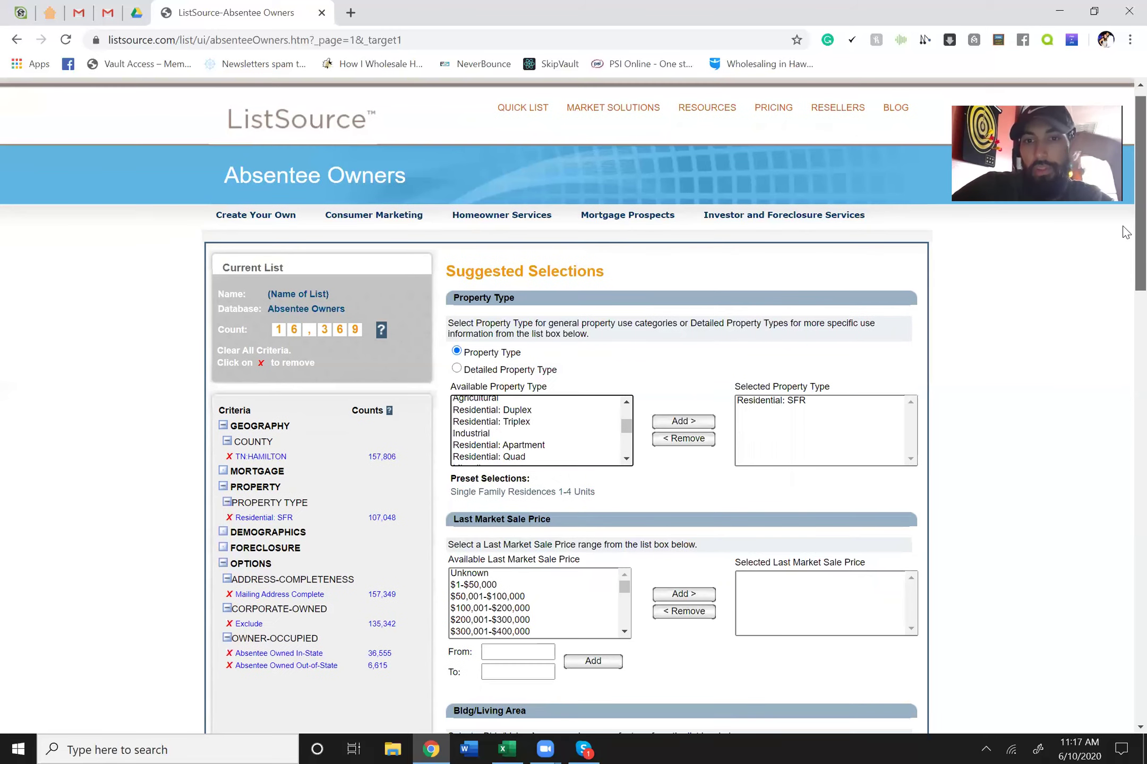
scroll(1125, 250, "down", 3)
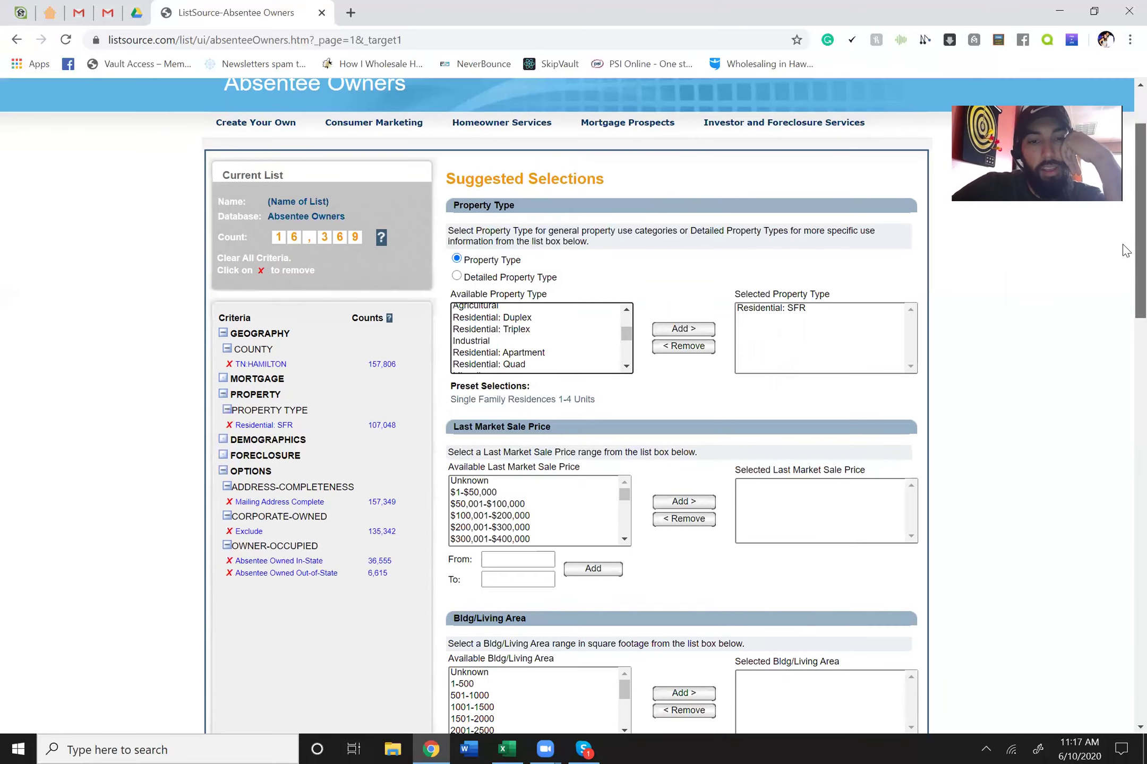
scroll(1126, 250, "down", 5)
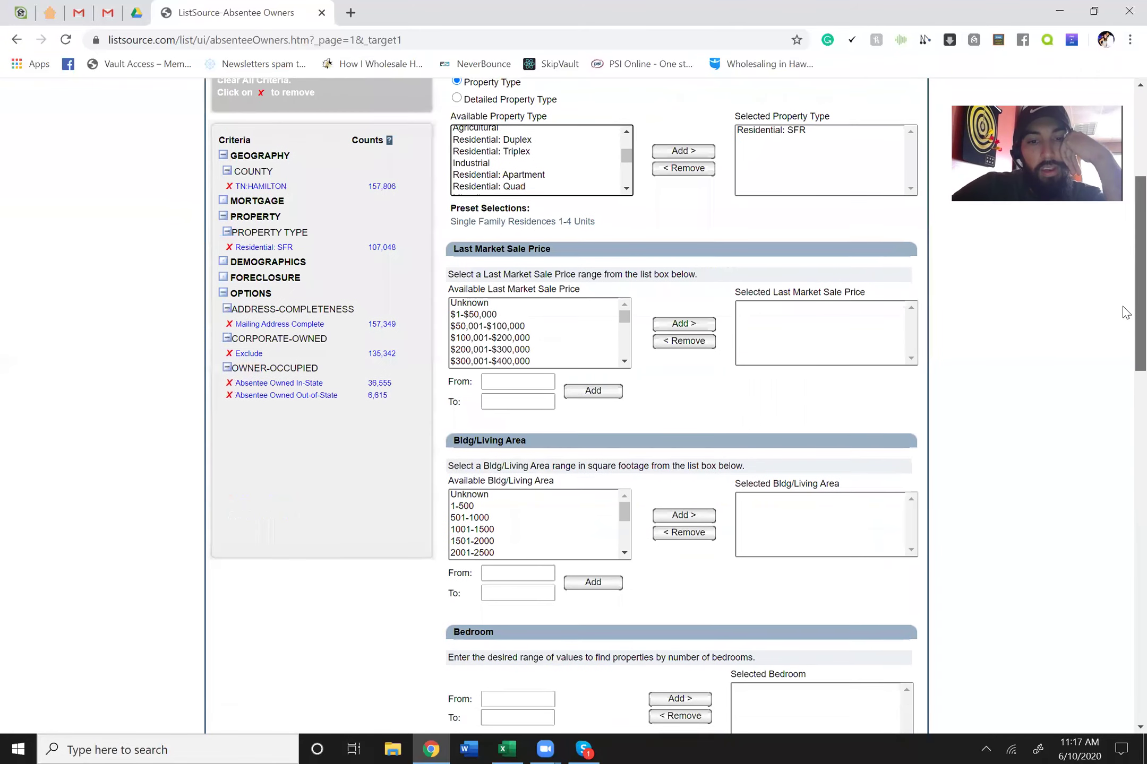
scroll(1125, 391, "down", 6)
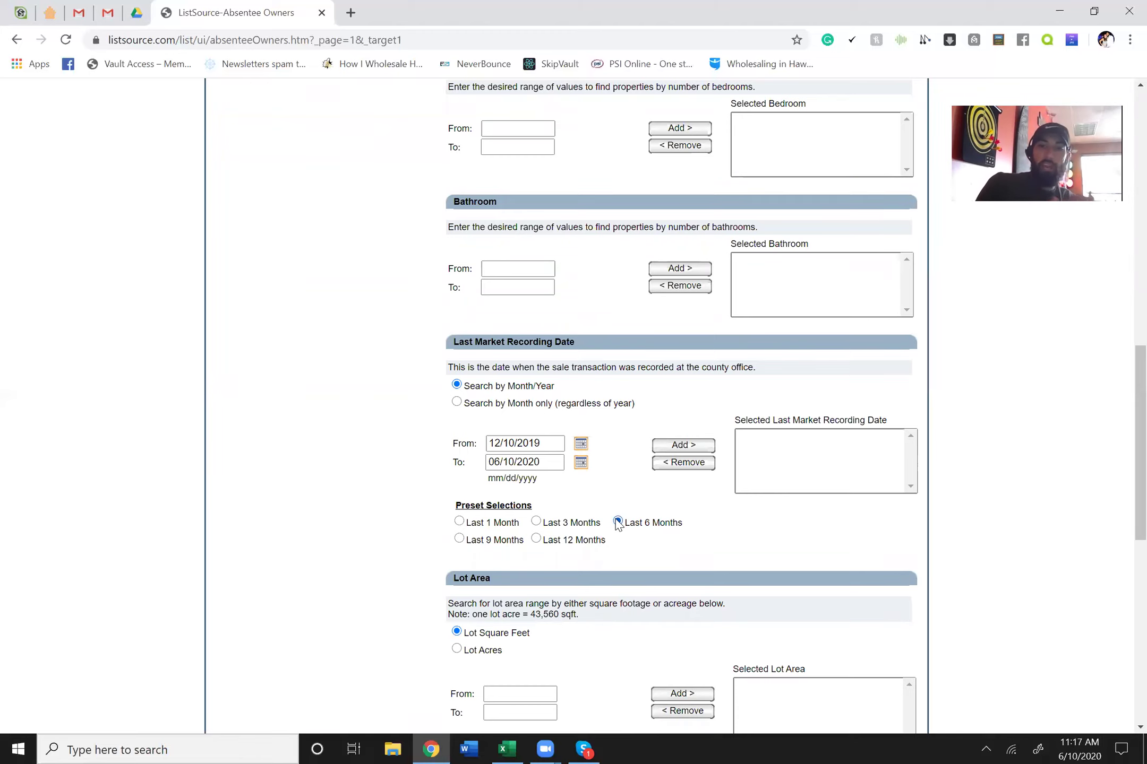
left_click(618, 522)
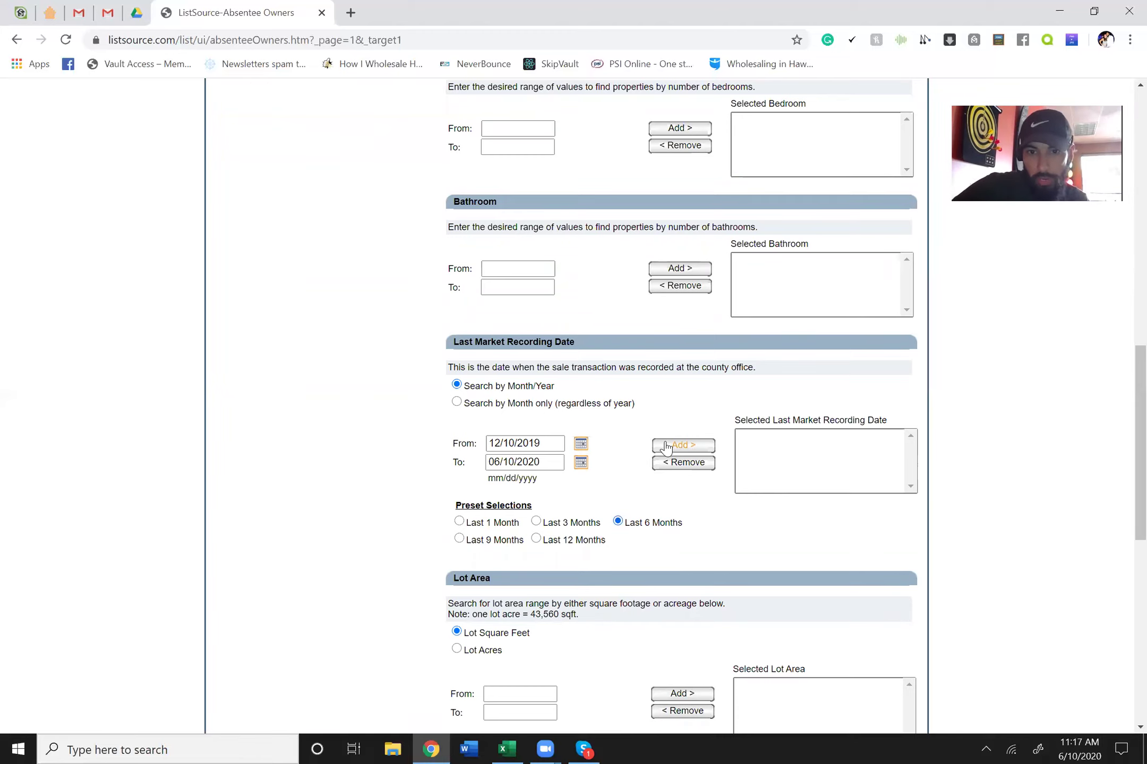
left_click(672, 446)
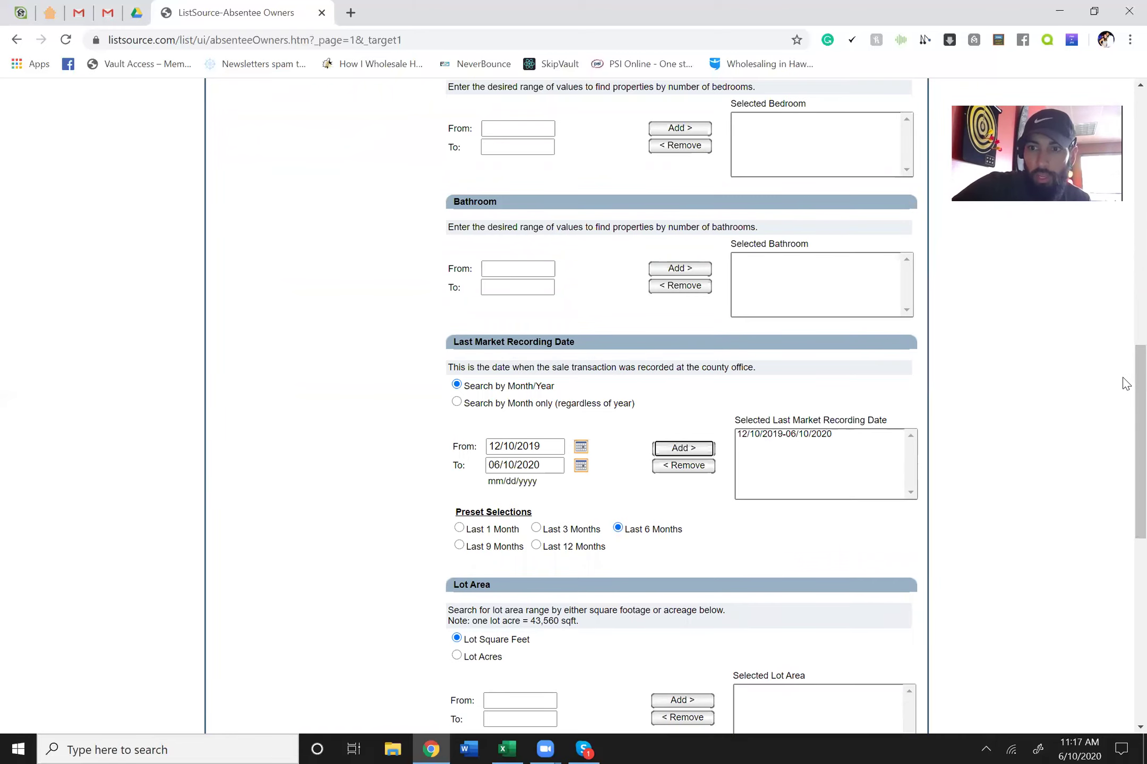
scroll(1125, 176, "up", 15)
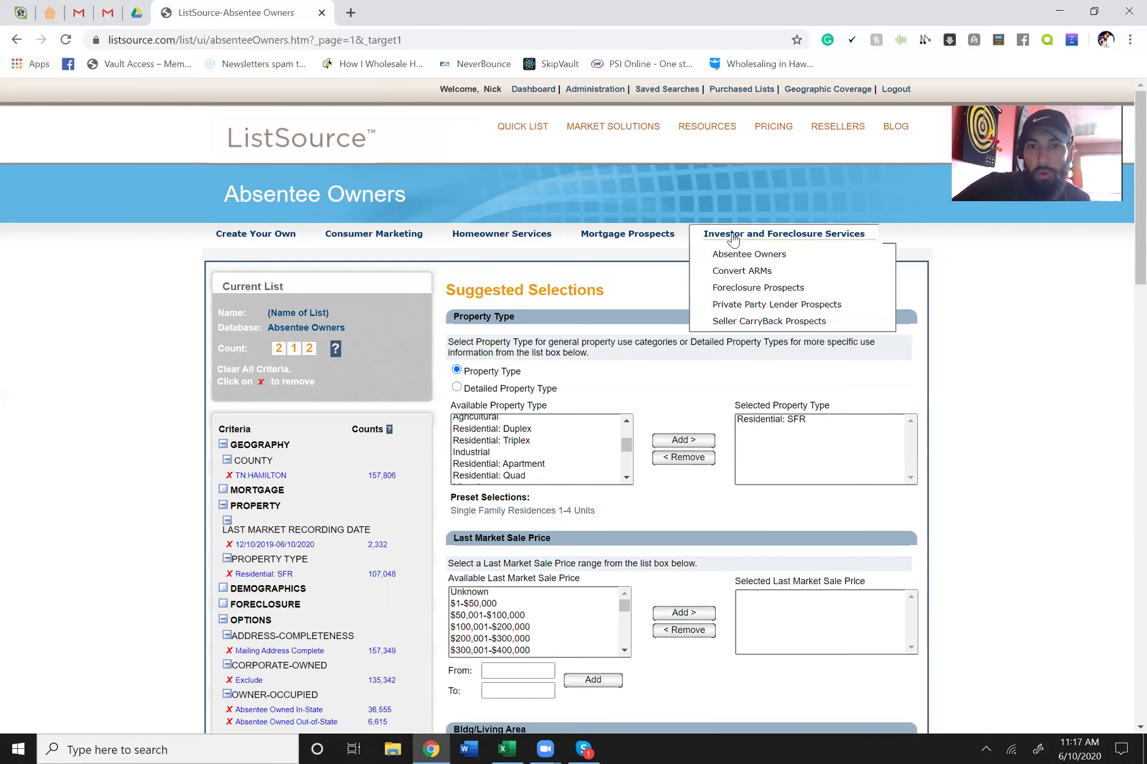
left_click(770, 314)
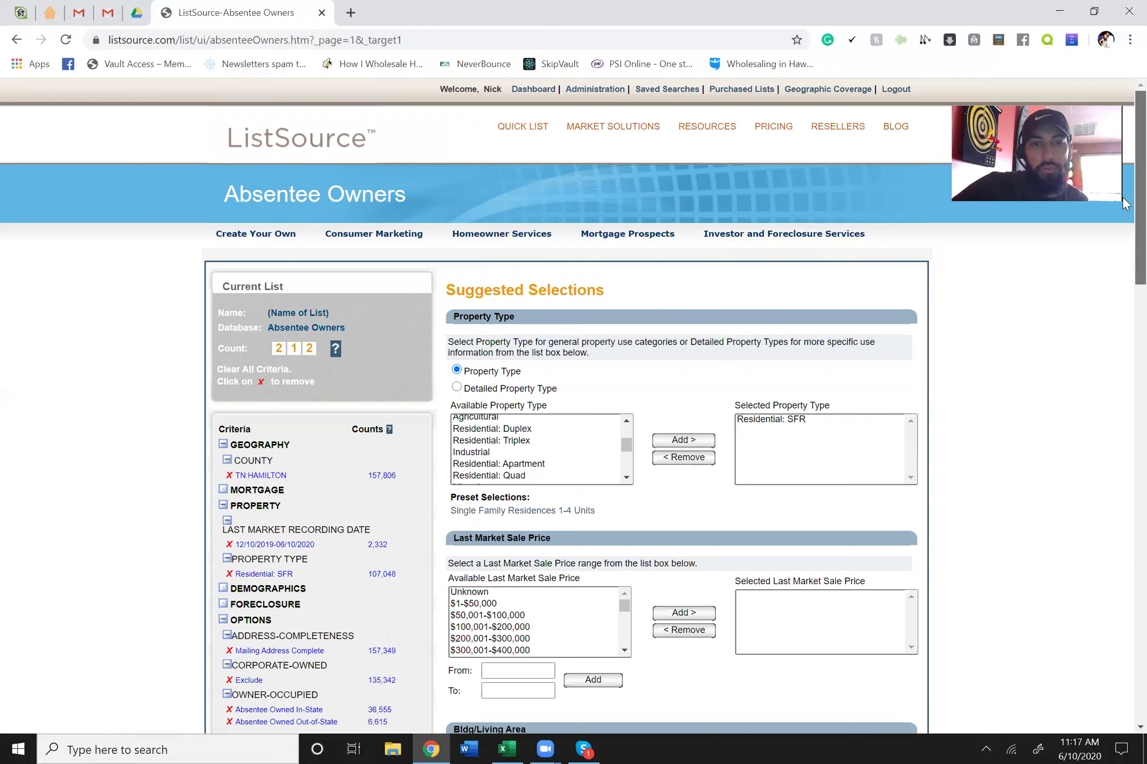
Step: Look through the remaining suggested selections without adding criteria and continue to the list's Options page
scroll(1123, 213, "down", 5)
scroll(1123, 312, "down", 7)
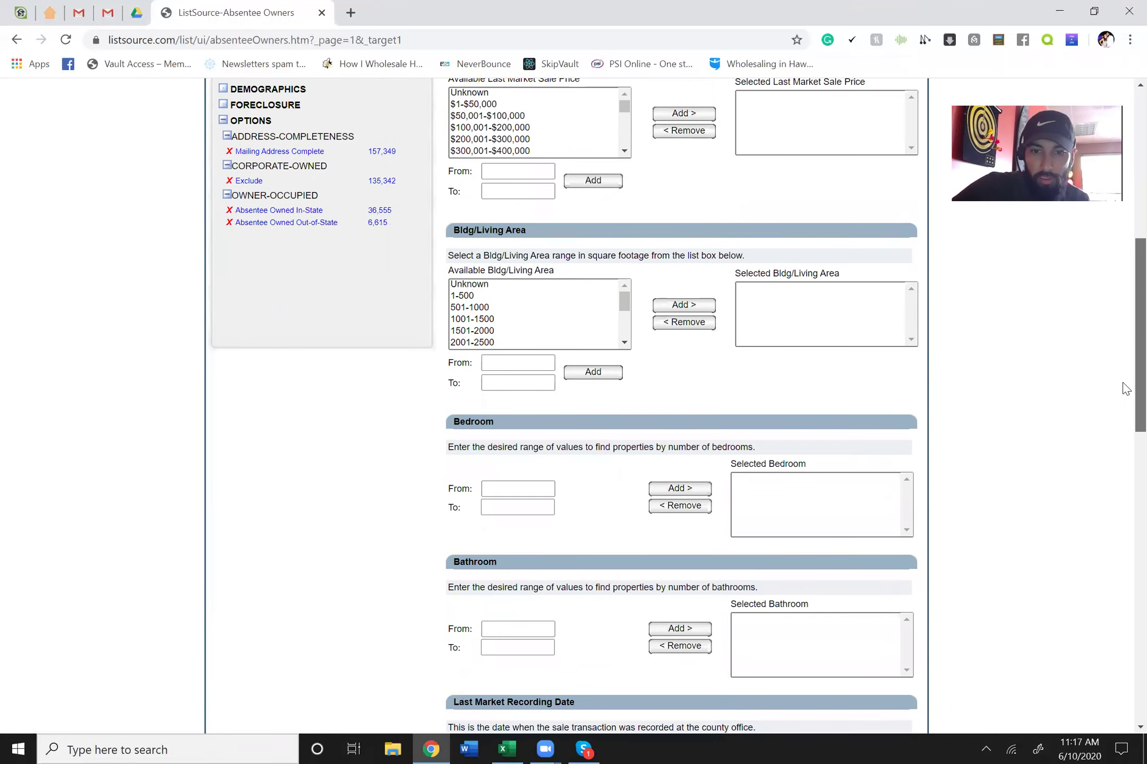
scroll(1126, 439, "up", 1)
scroll(1125, 439, "down", 5)
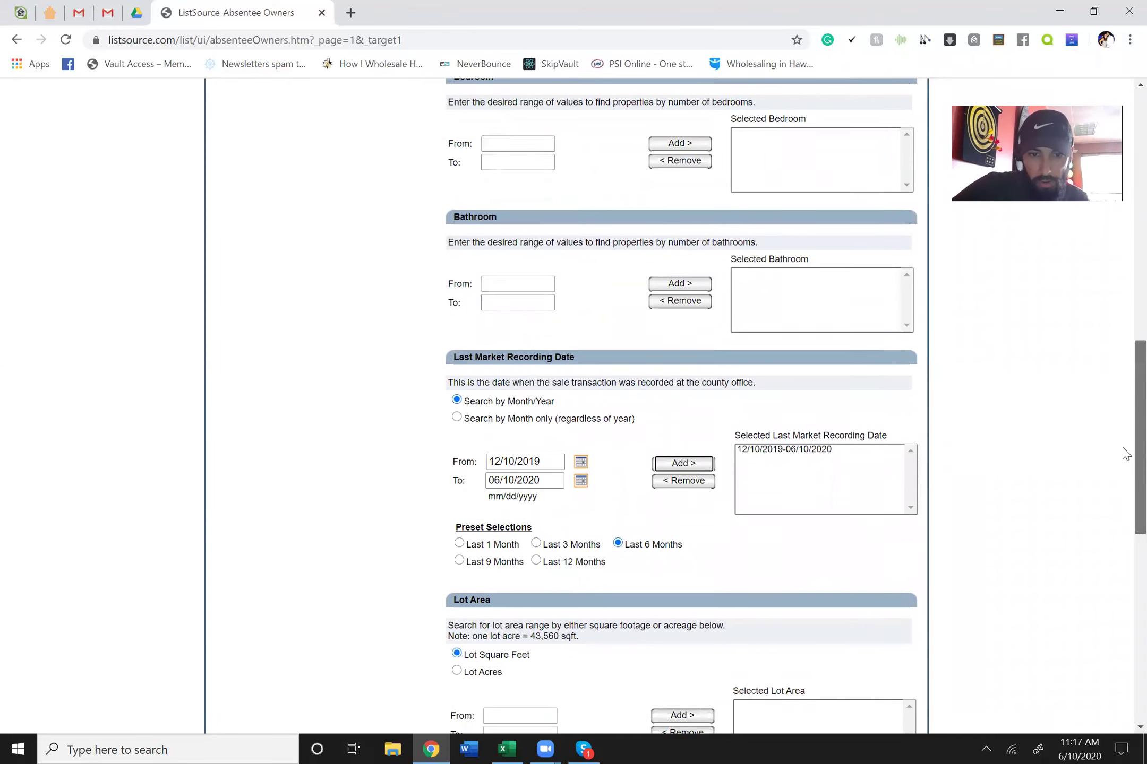
scroll(1125, 531, "down", 6)
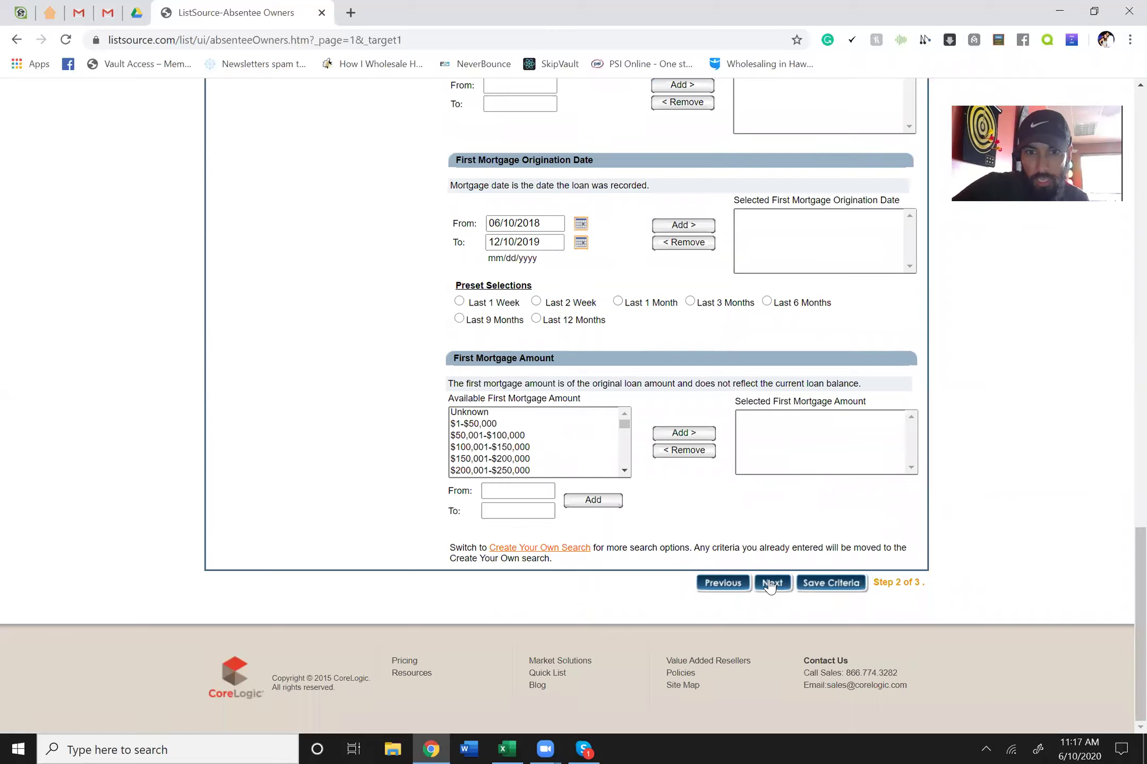
left_click(771, 584)
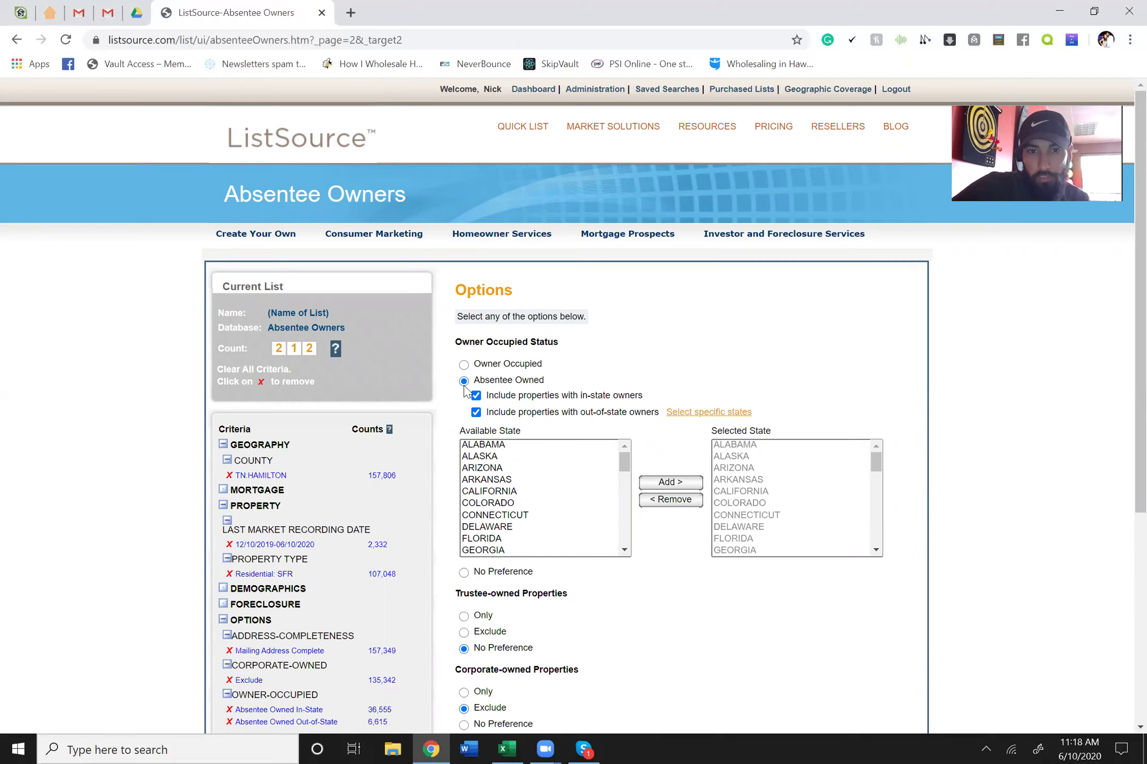
Step: Set Corporate-owned Properties to No Preference and proceed to purchasing the list
right_click(1122, 313)
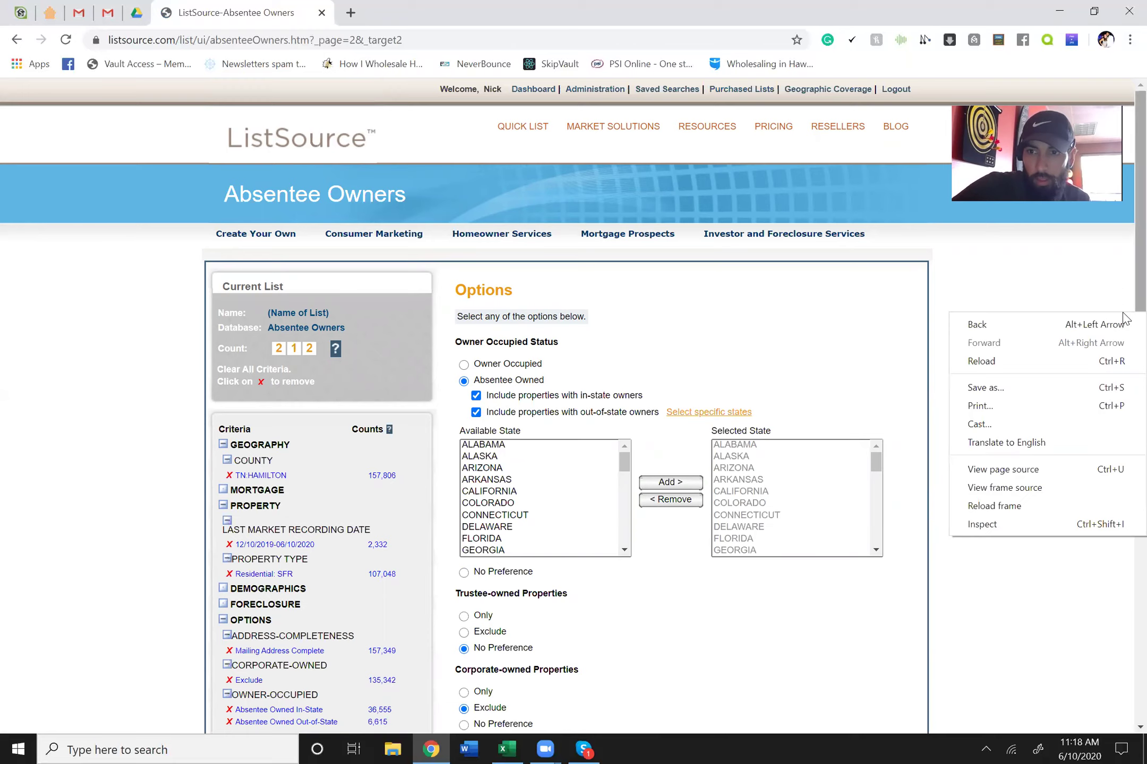
scroll(1125, 307, "down", 1)
scroll(1124, 323, "down", 5)
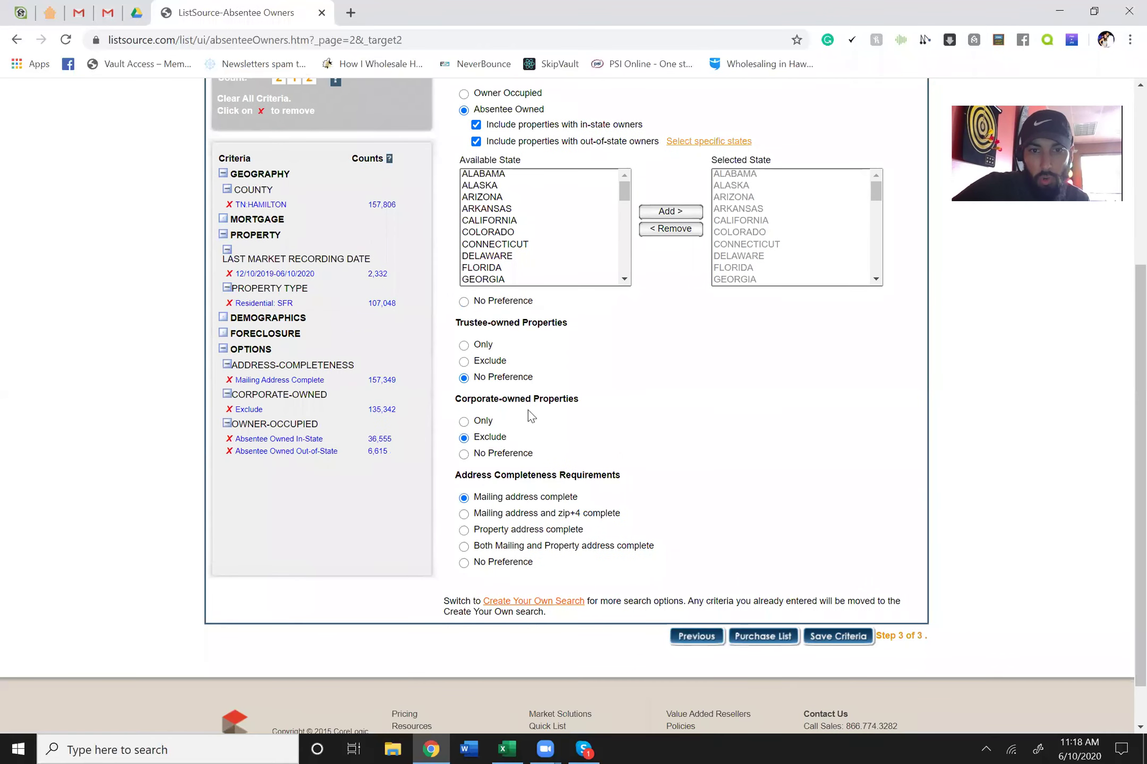
left_click(464, 454)
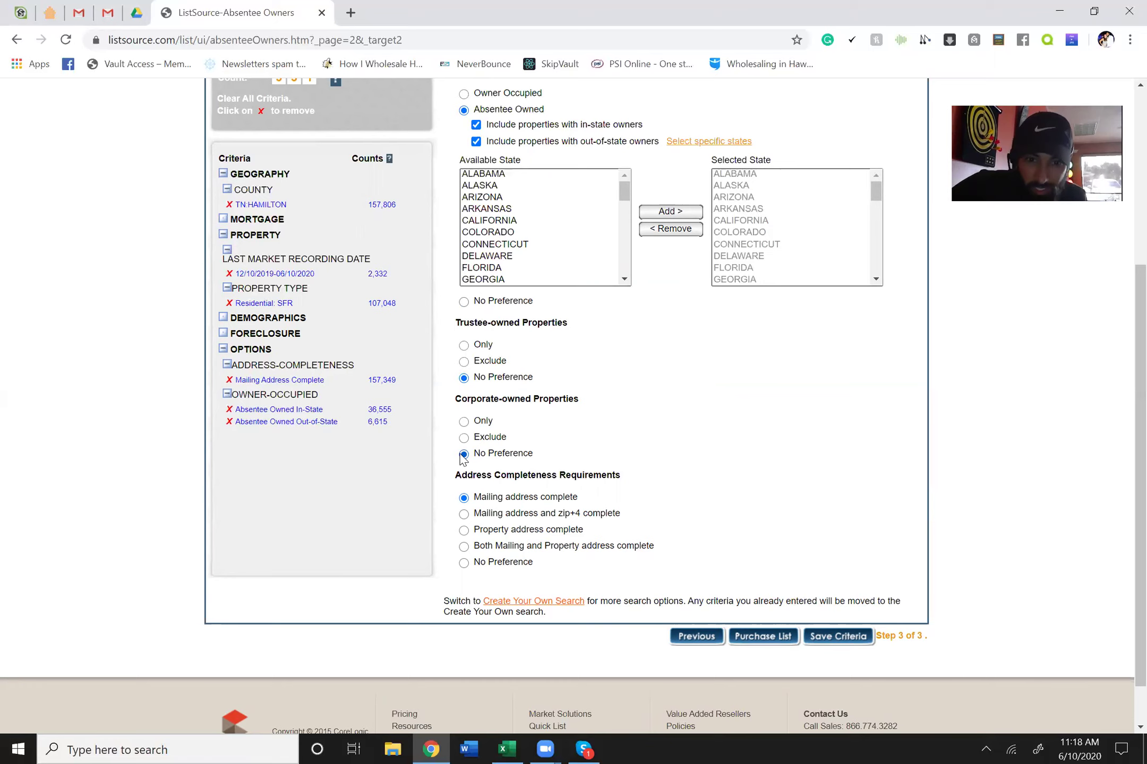
left_click_drag(1125, 425, 1124, 294)
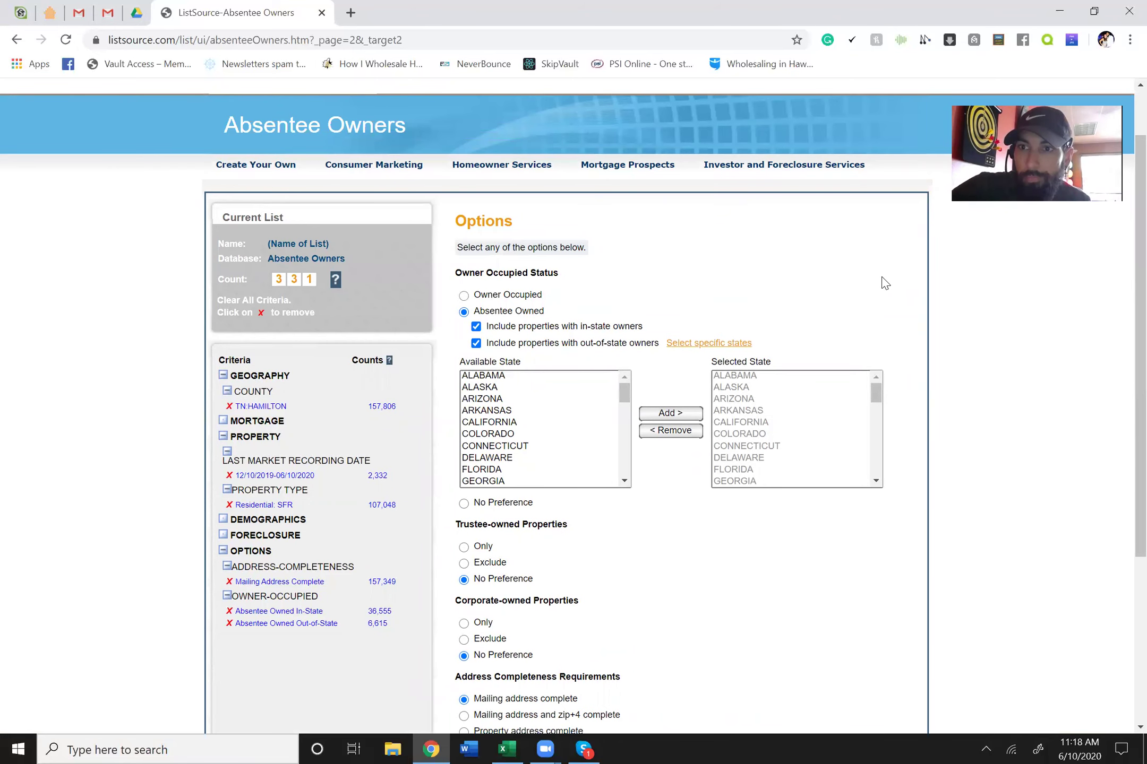
scroll(1125, 290, "down", 3)
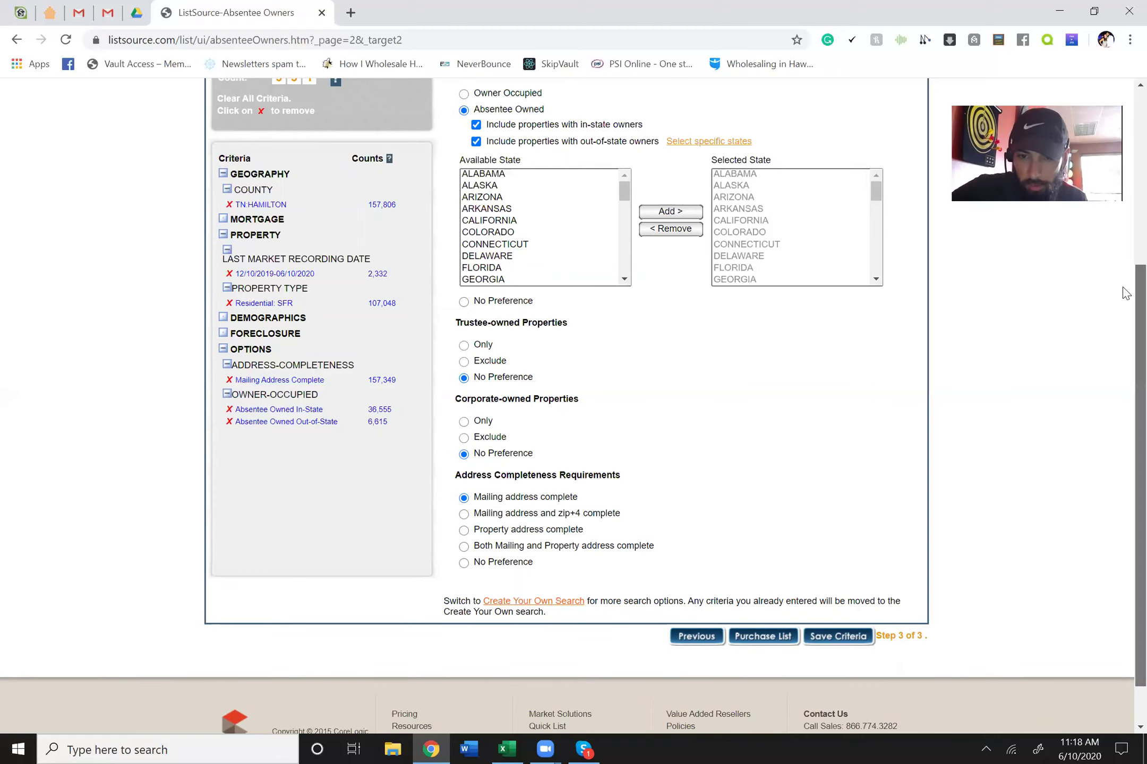
left_click(754, 641)
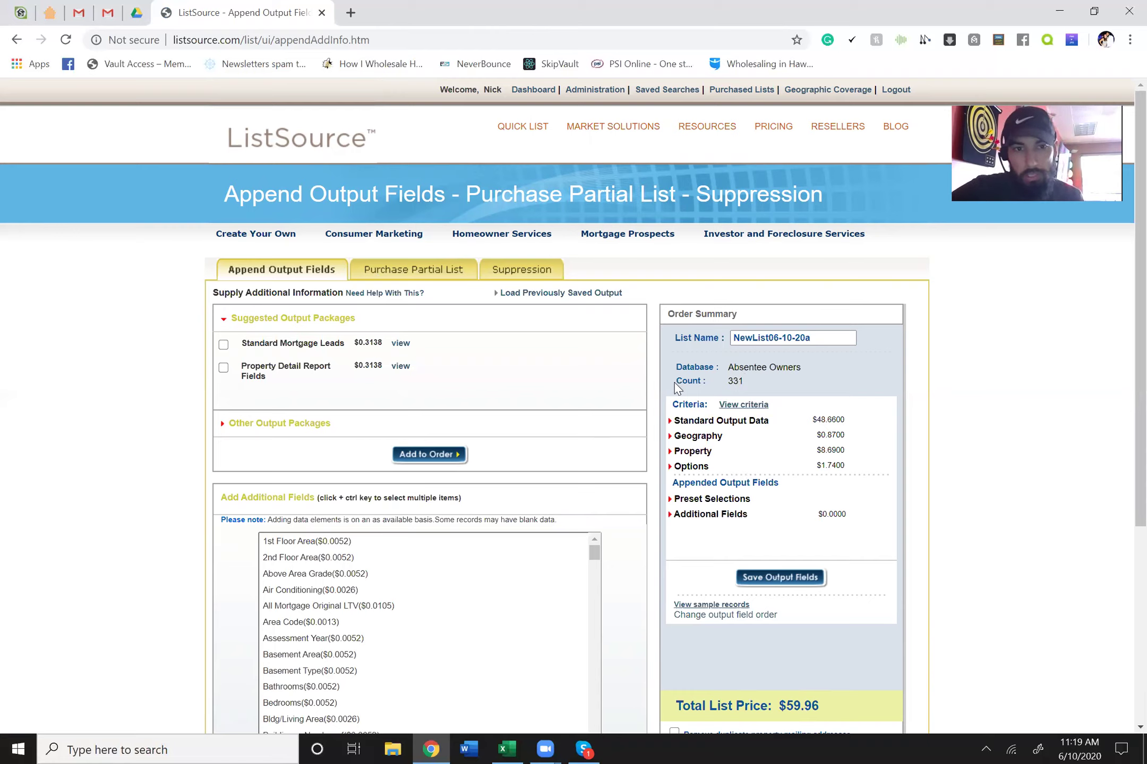
Step: Choose a custom partial-list selection grouped by ZIP Code and review the record counts for each ZIP code
left_click(435, 271)
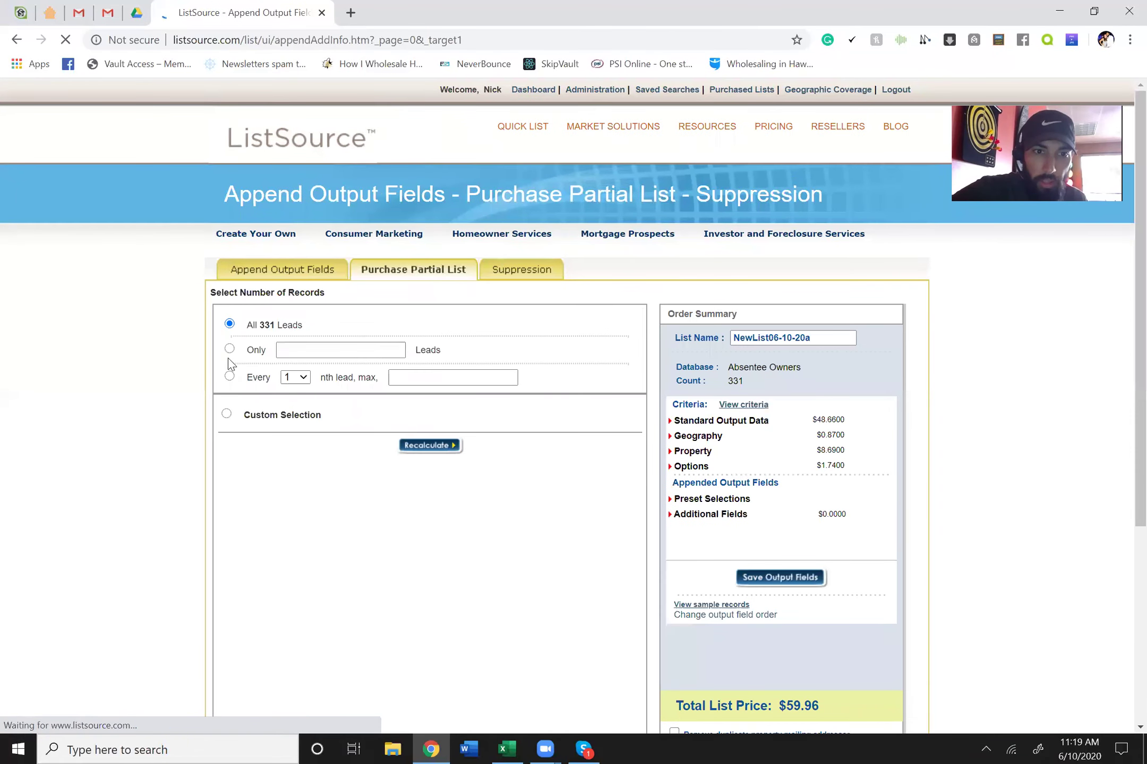
left_click(226, 415)
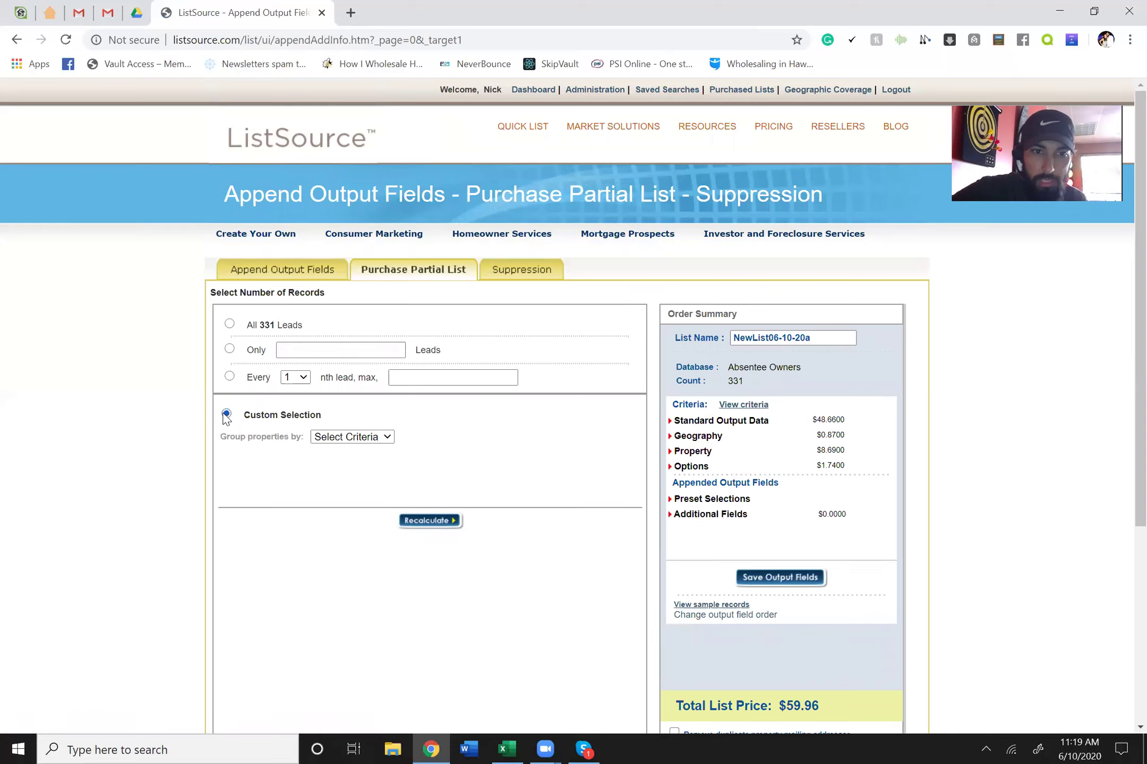
left_click(355, 438)
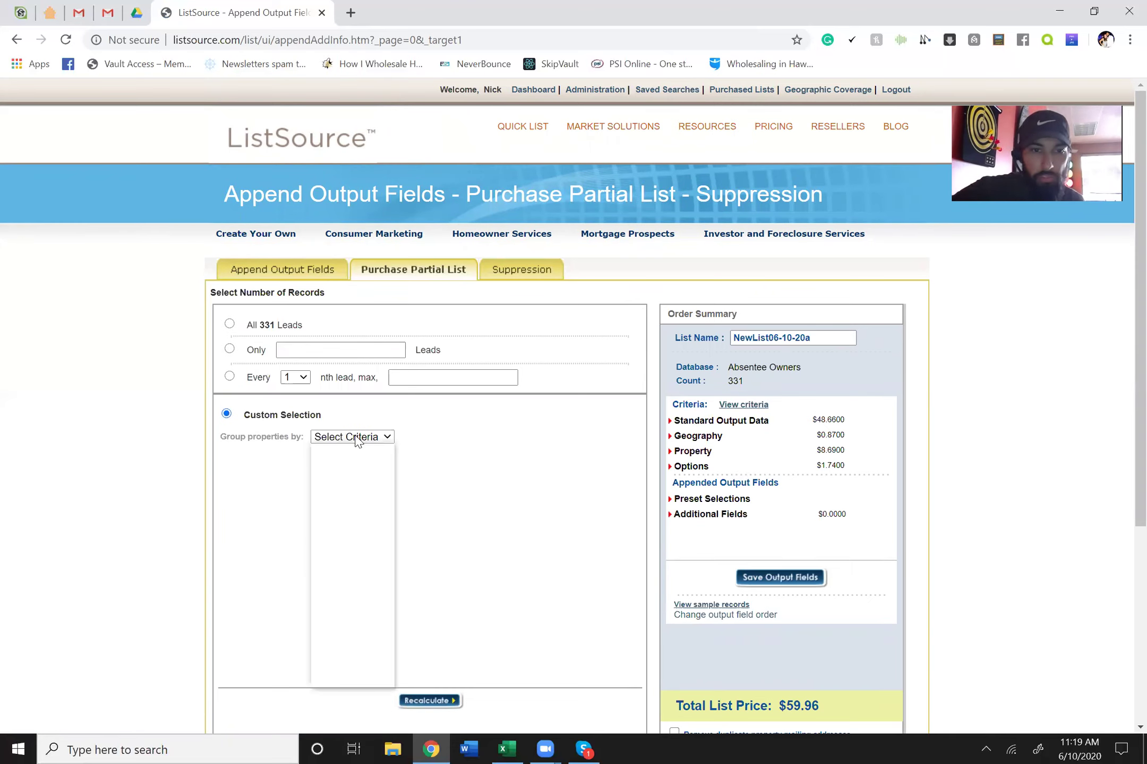
left_click(340, 668)
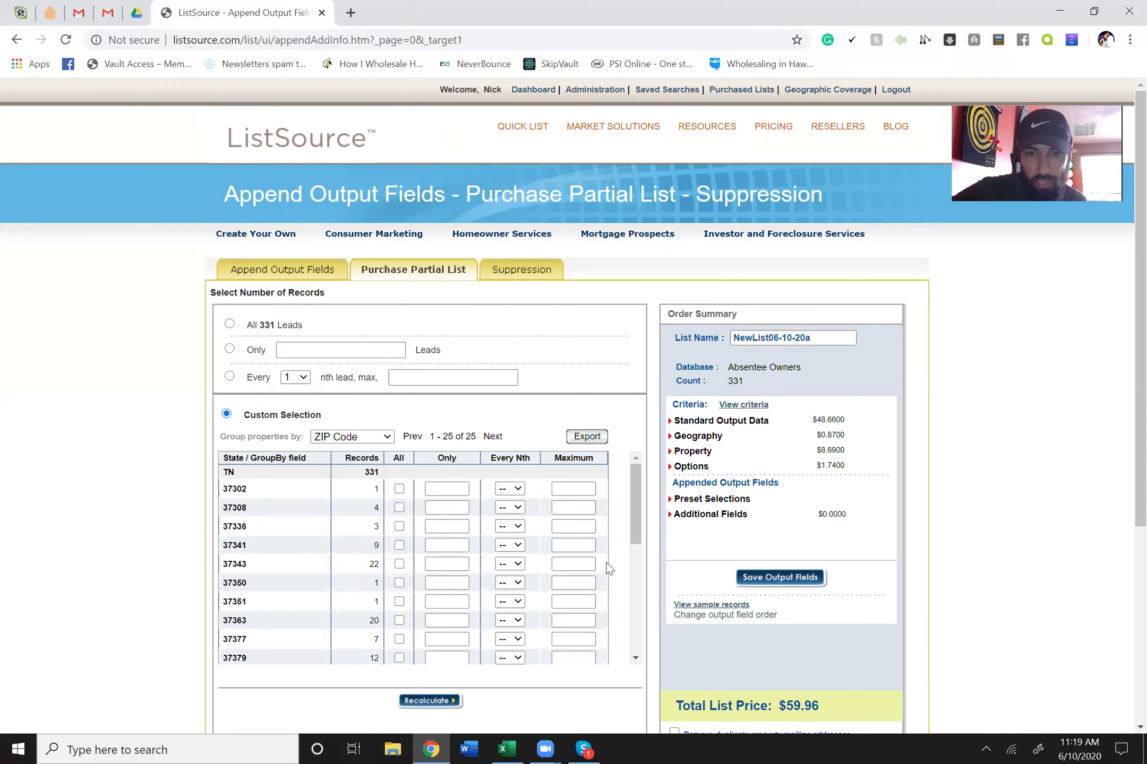
left_click_drag(639, 539, 639, 567)
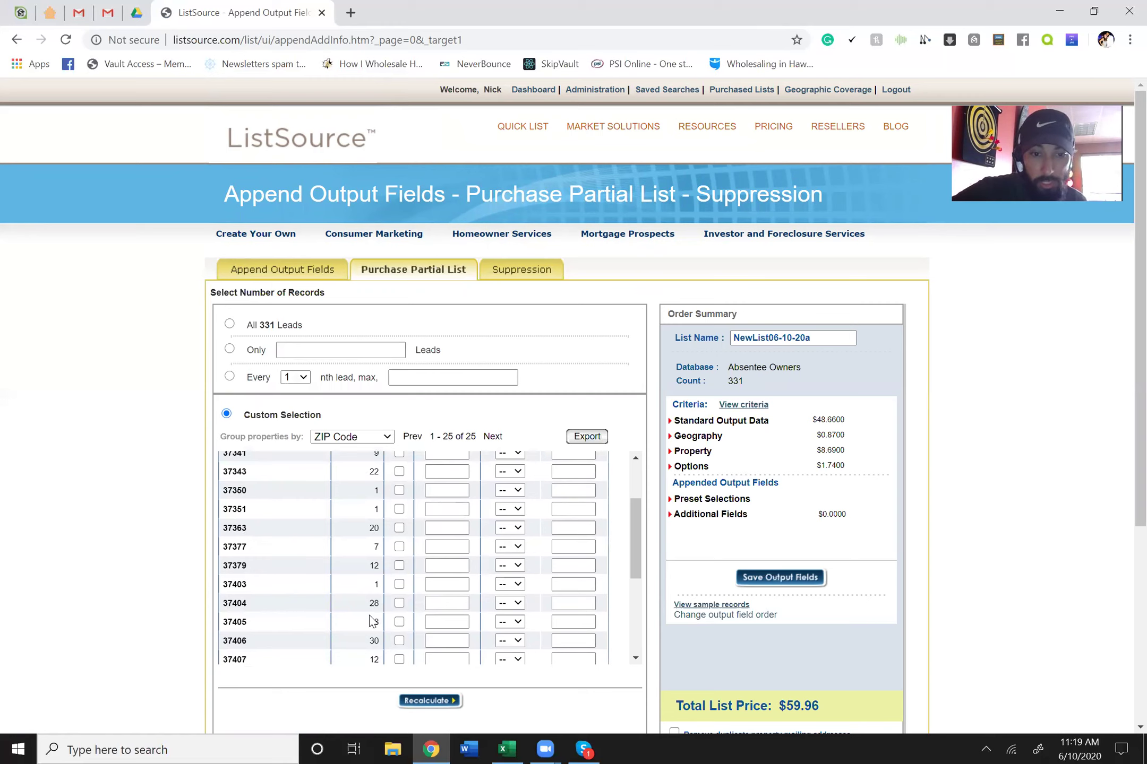
left_click_drag(634, 522, 636, 616)
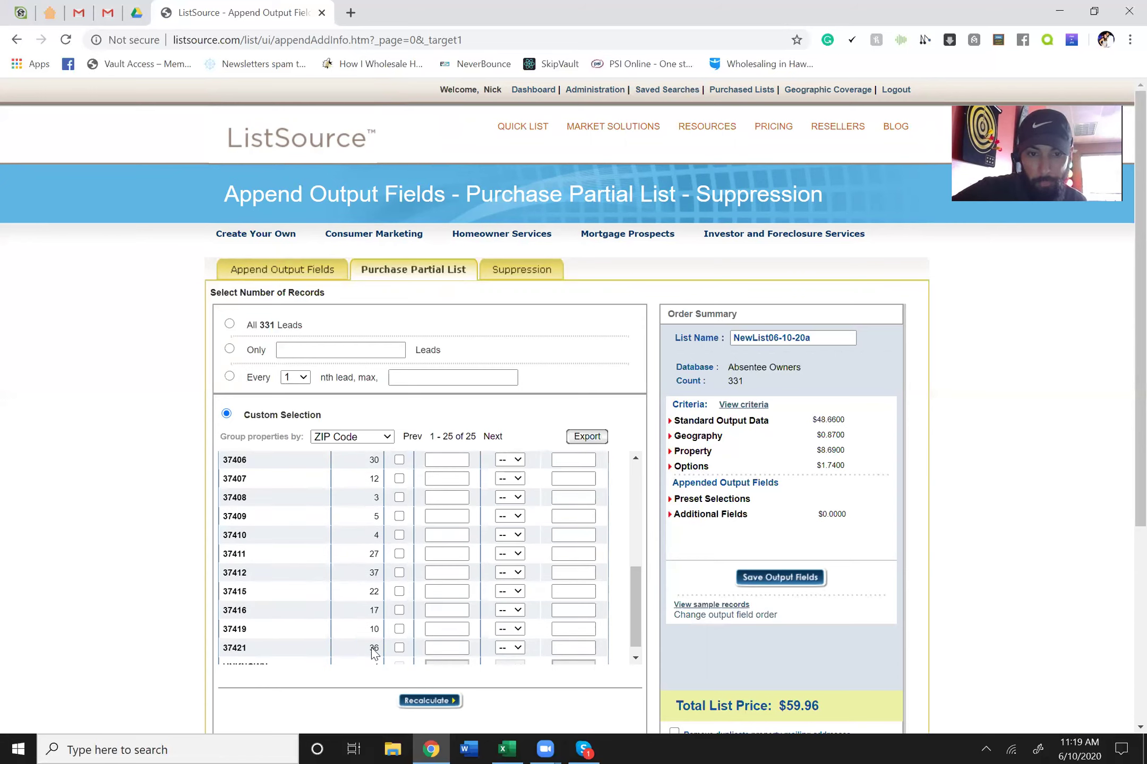
left_click_drag(635, 573, 637, 600)
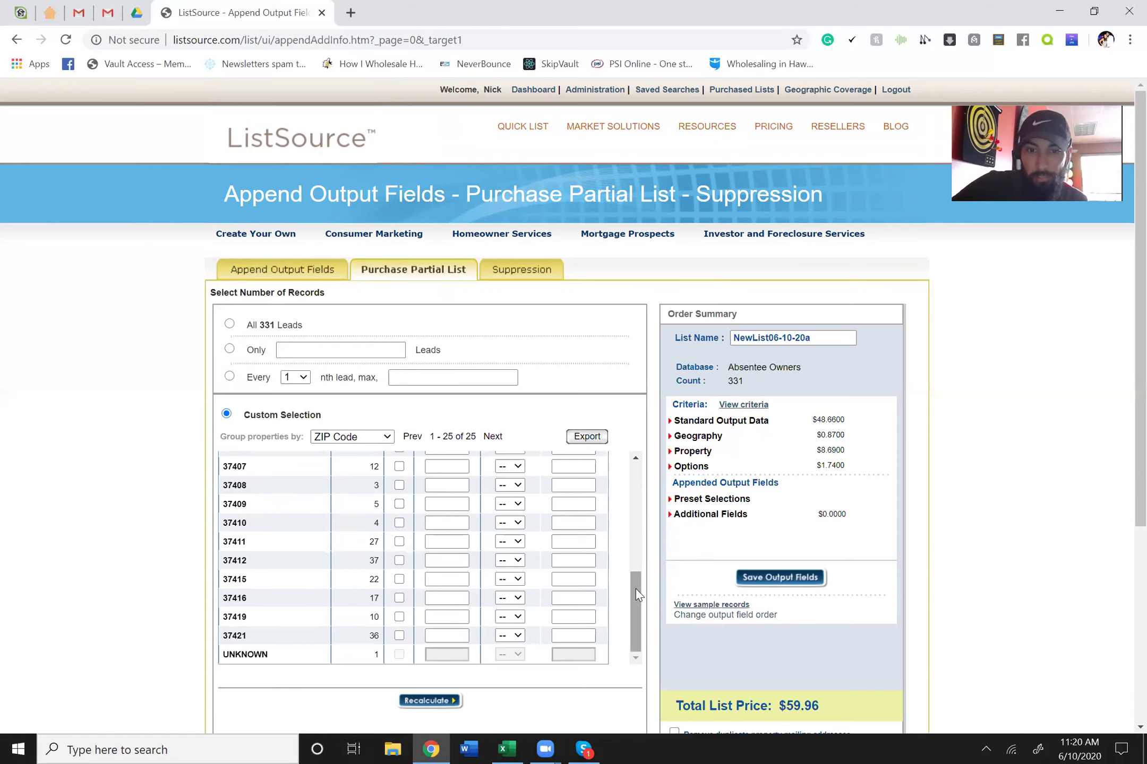
scroll(637, 511, "up", 5)
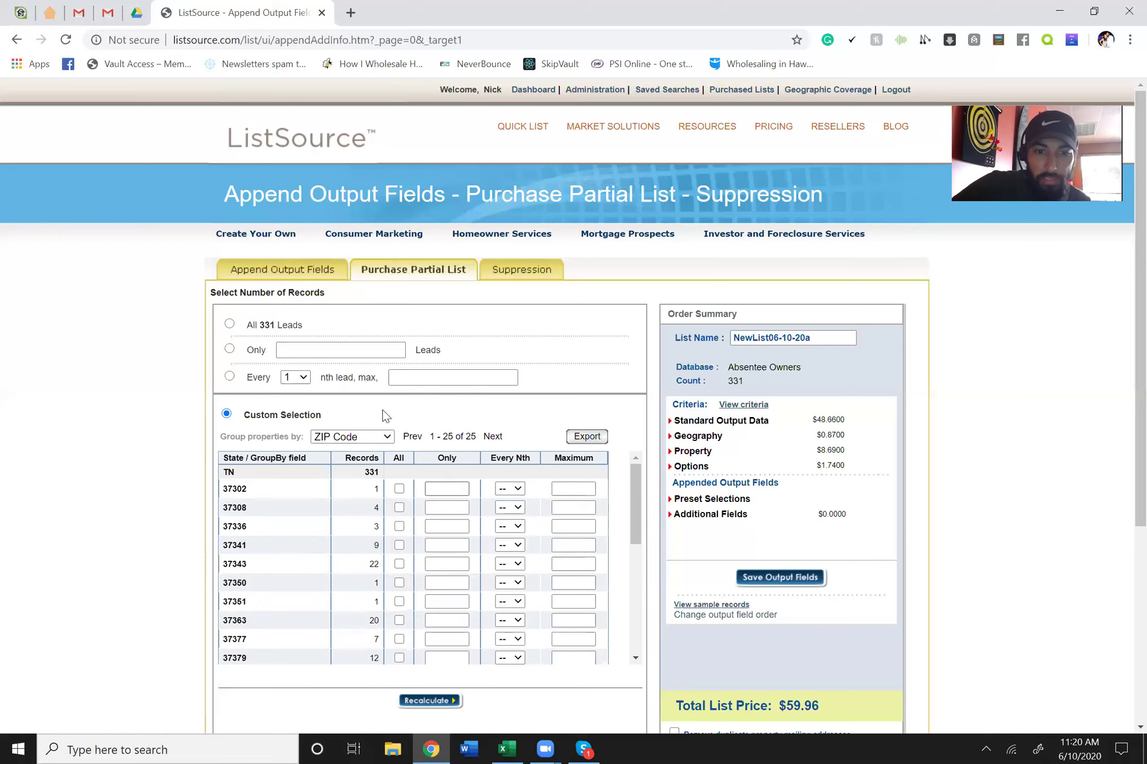
Step: Start exporting the ZIP code breakdown by e-mail and fill in the sender's and recipient's e-mail addresses
left_click(587, 437)
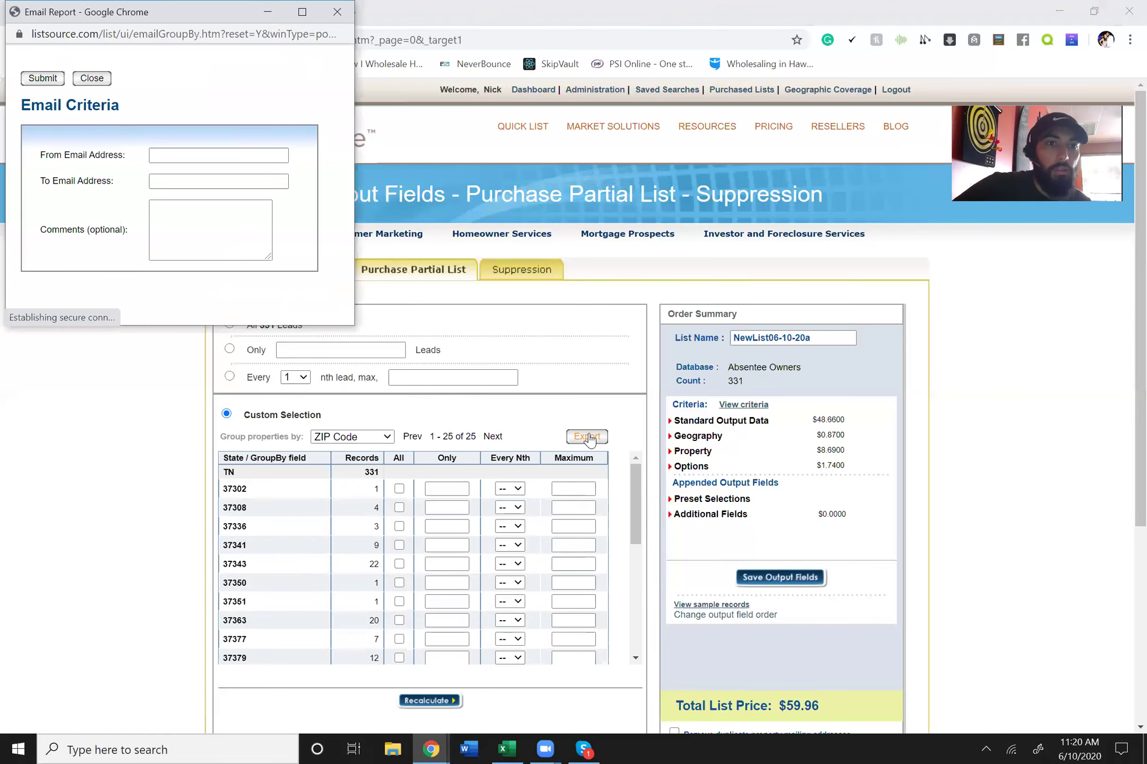
left_click(256, 159)
left_click(255, 184)
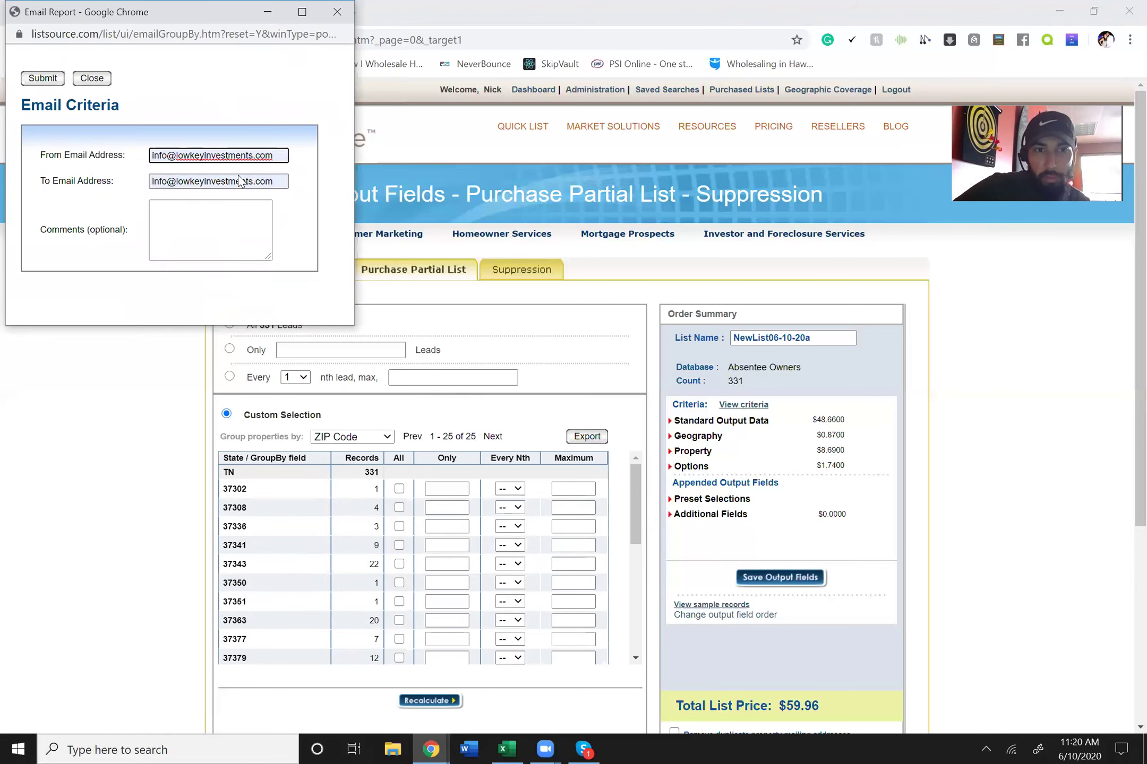
Step: Enter "Hamilton County" as the e-mail report's comment, clearing any stray or misplaced words
left_click(219, 207)
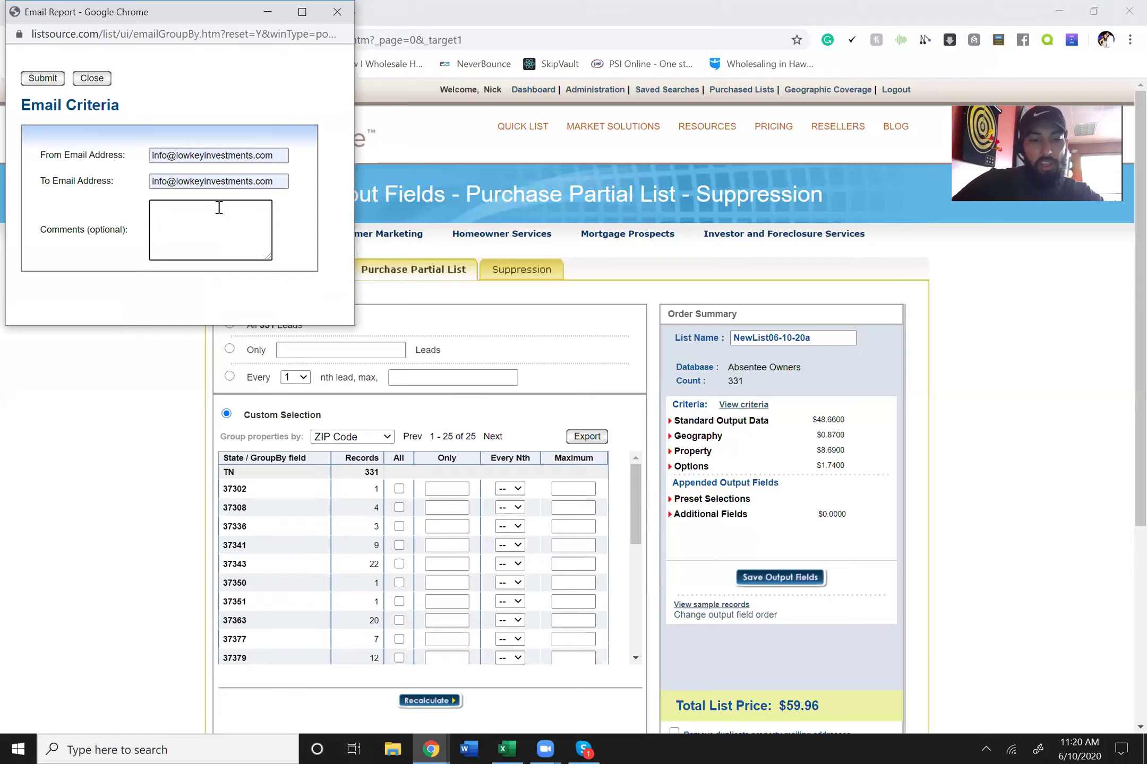
type("H")
key("BackSpace")
type("Hamil")
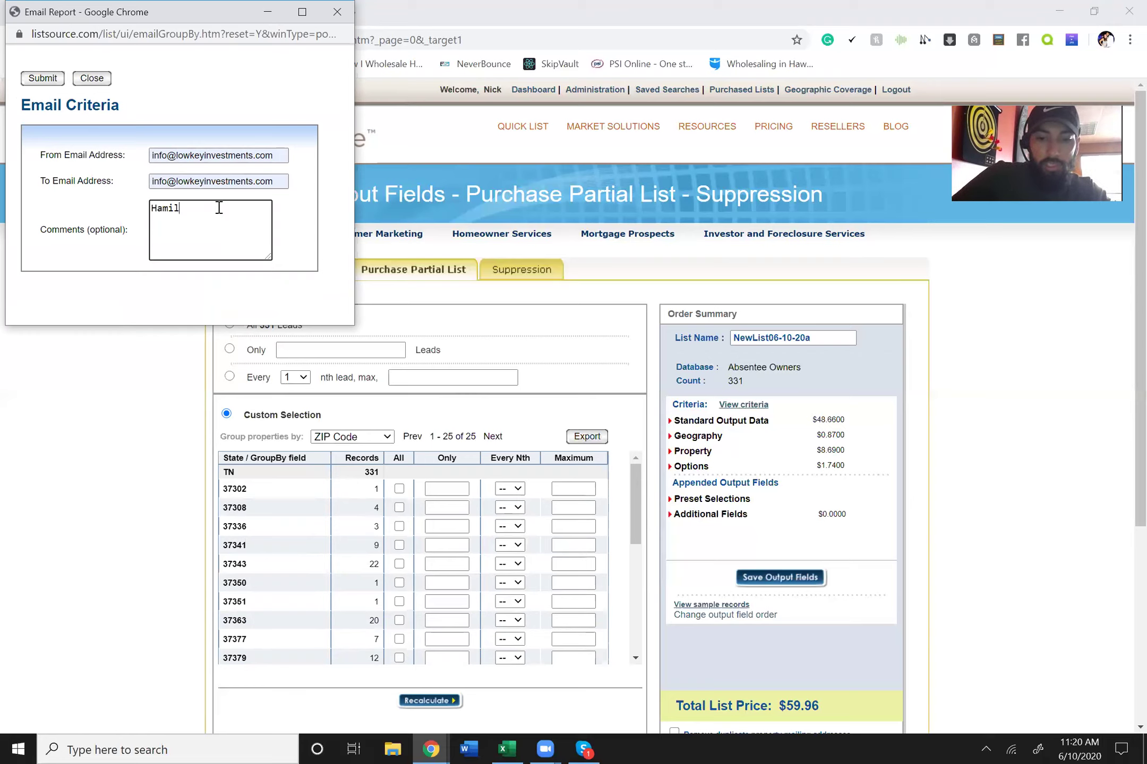
type("ton ty hCou")
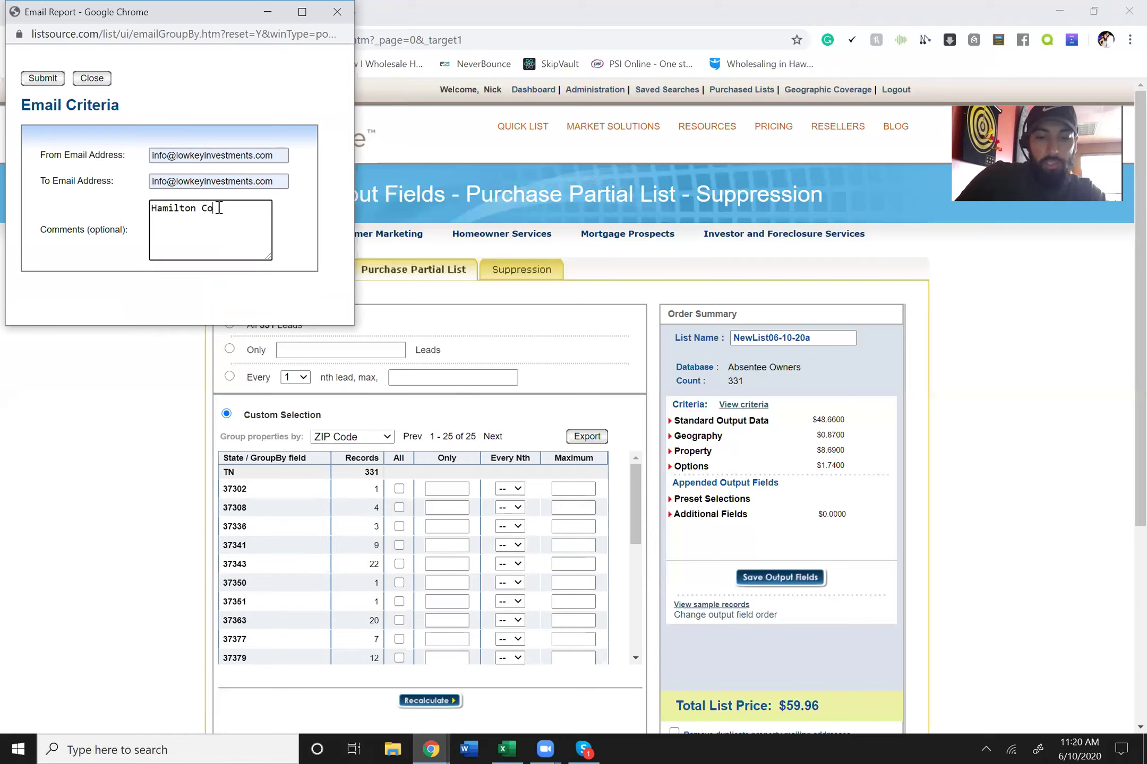
type("n")
left_click(200, 208)
type("ty hottest Coun")
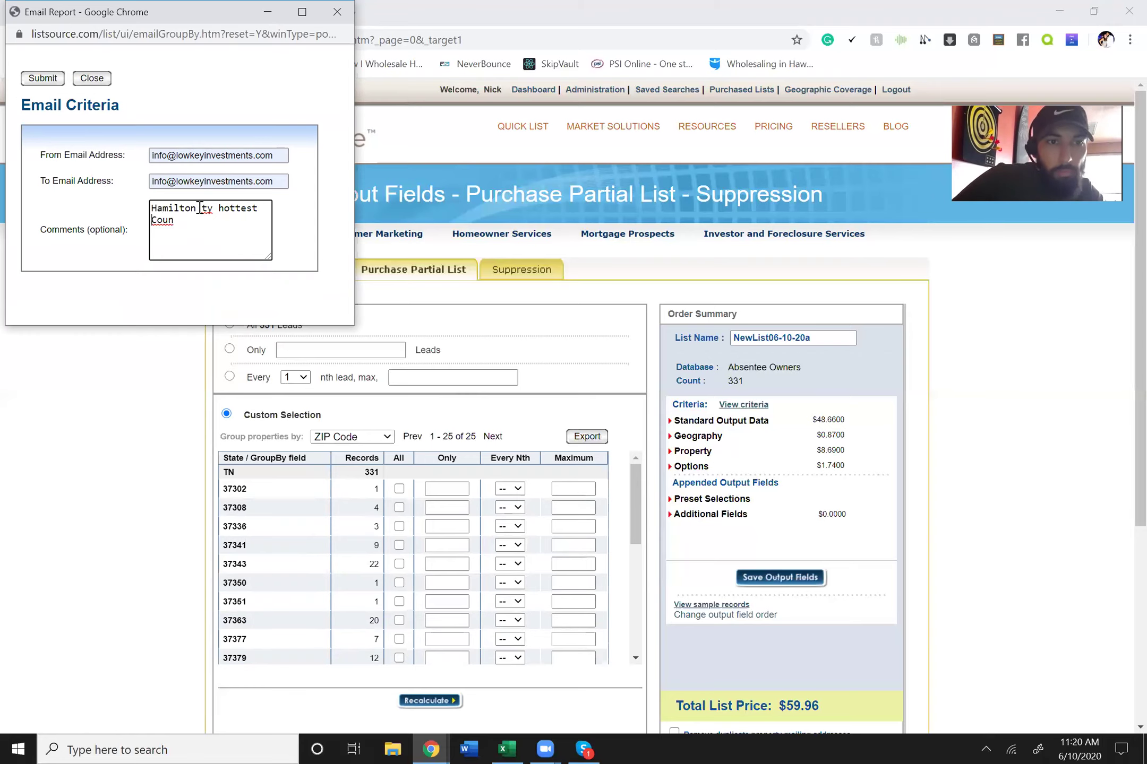
double_click(207, 208)
key("BackSpace")
key("BackSpace")
type("Coun")
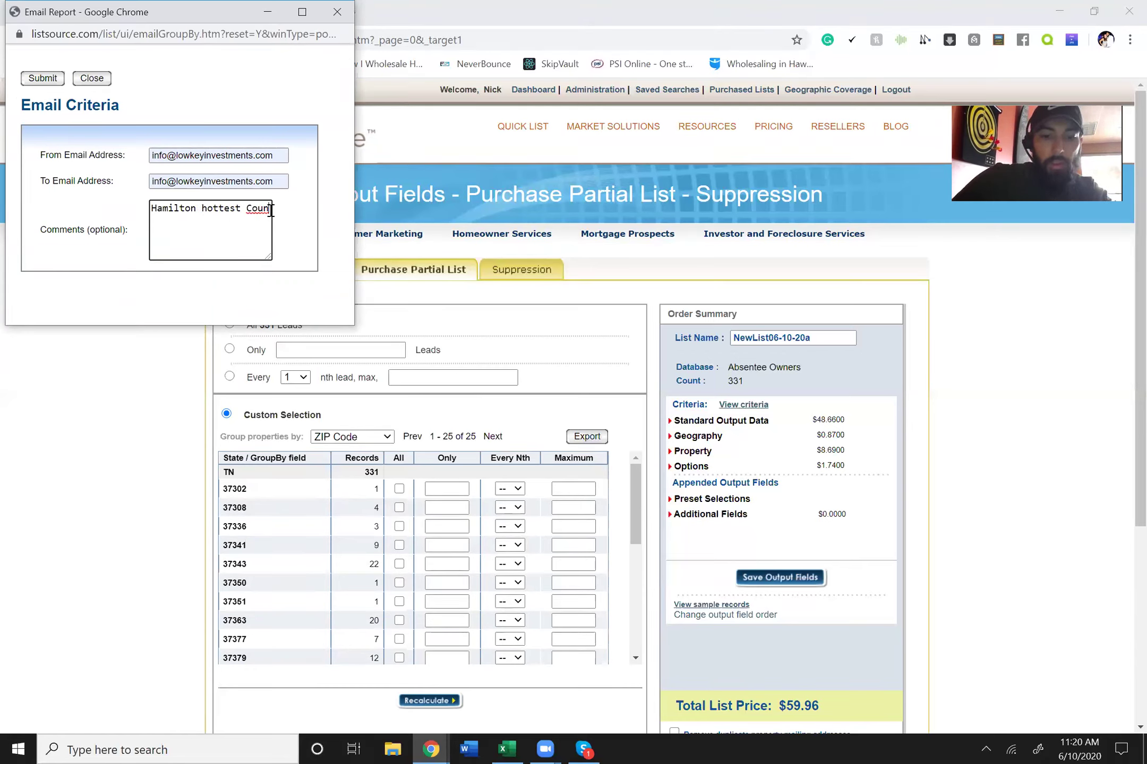
type("ty")
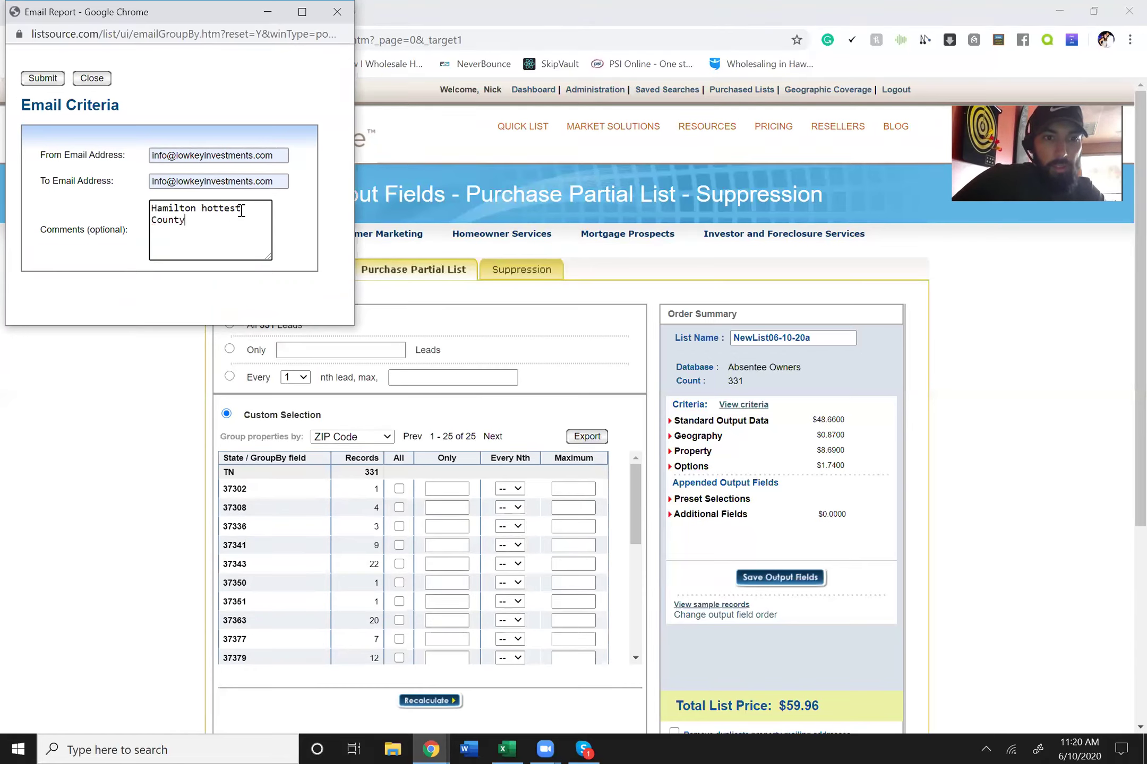
left_click_drag(241, 211, 204, 211)
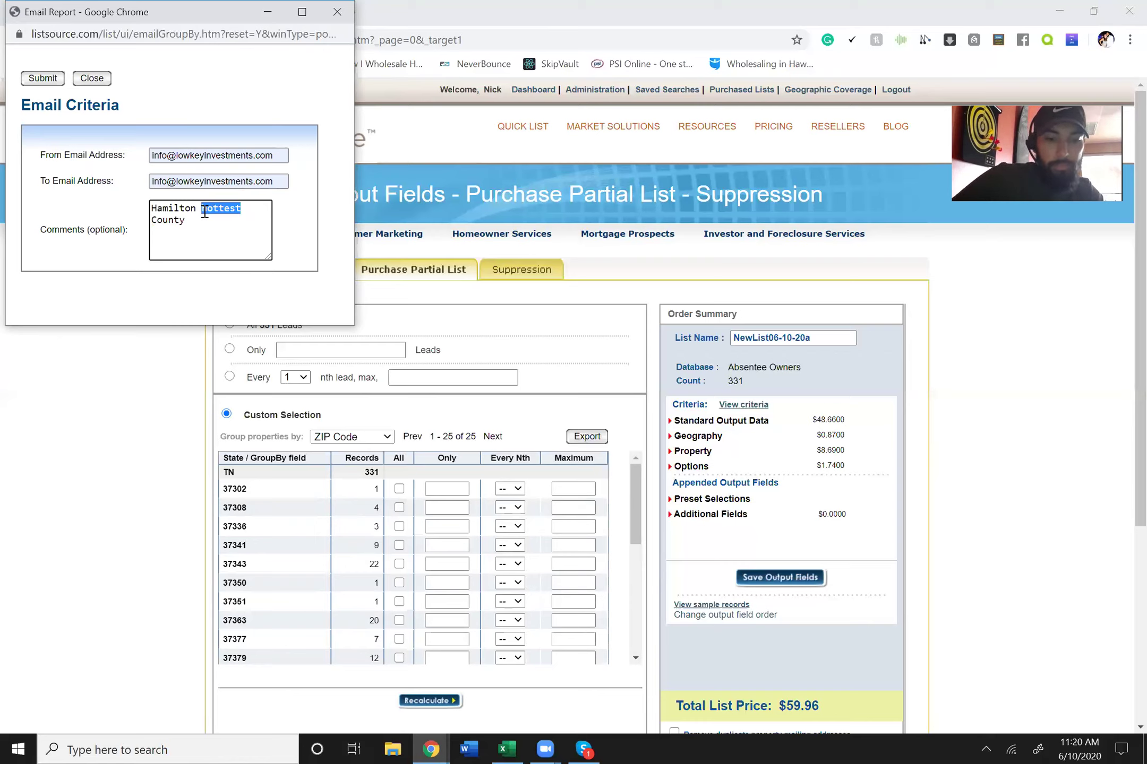
key("BackSpace")
key("BackSpace")
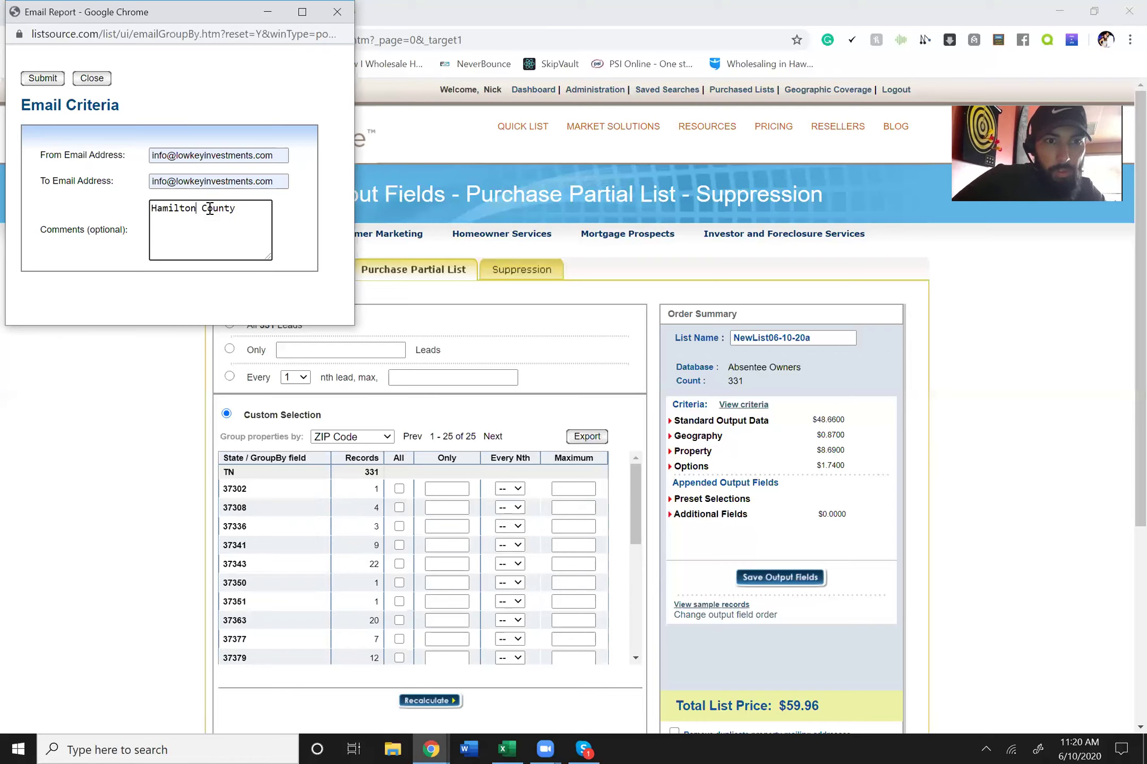
key("Delete")
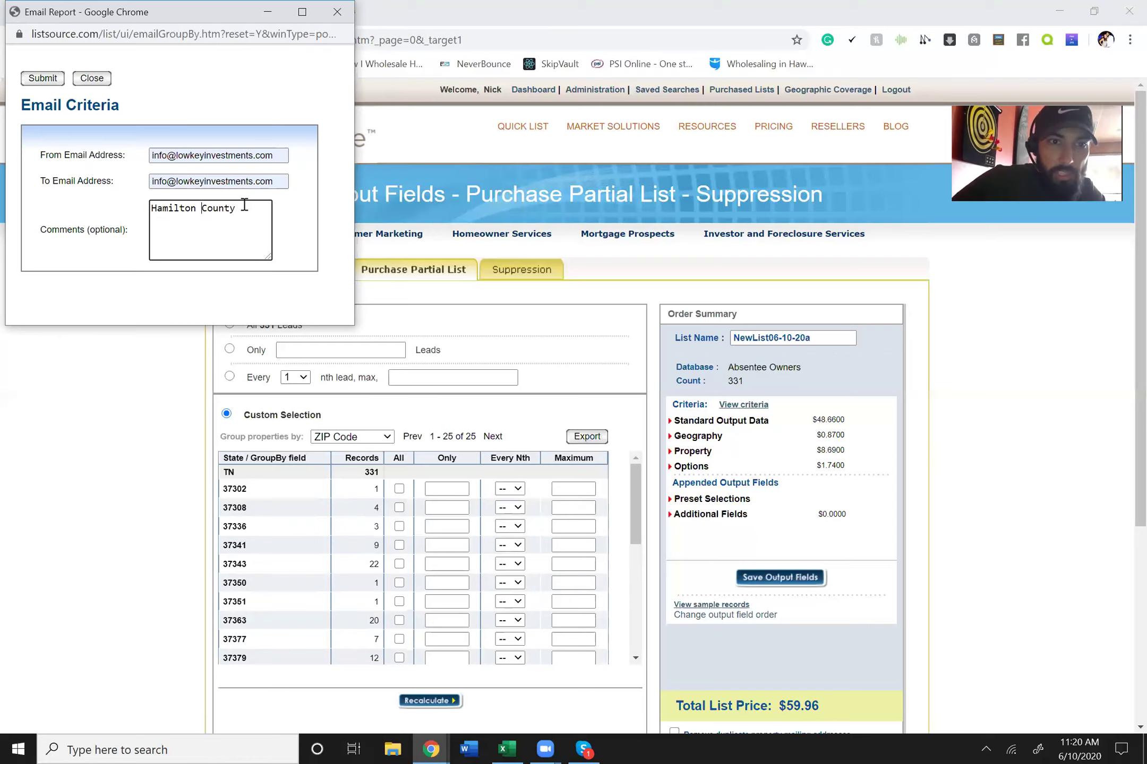
Step: Add "Hottest Zips" to the end of the comment, send the e-mail report and close its window
type("32955")
double_click(244, 207)
type("Hottest Zipes")
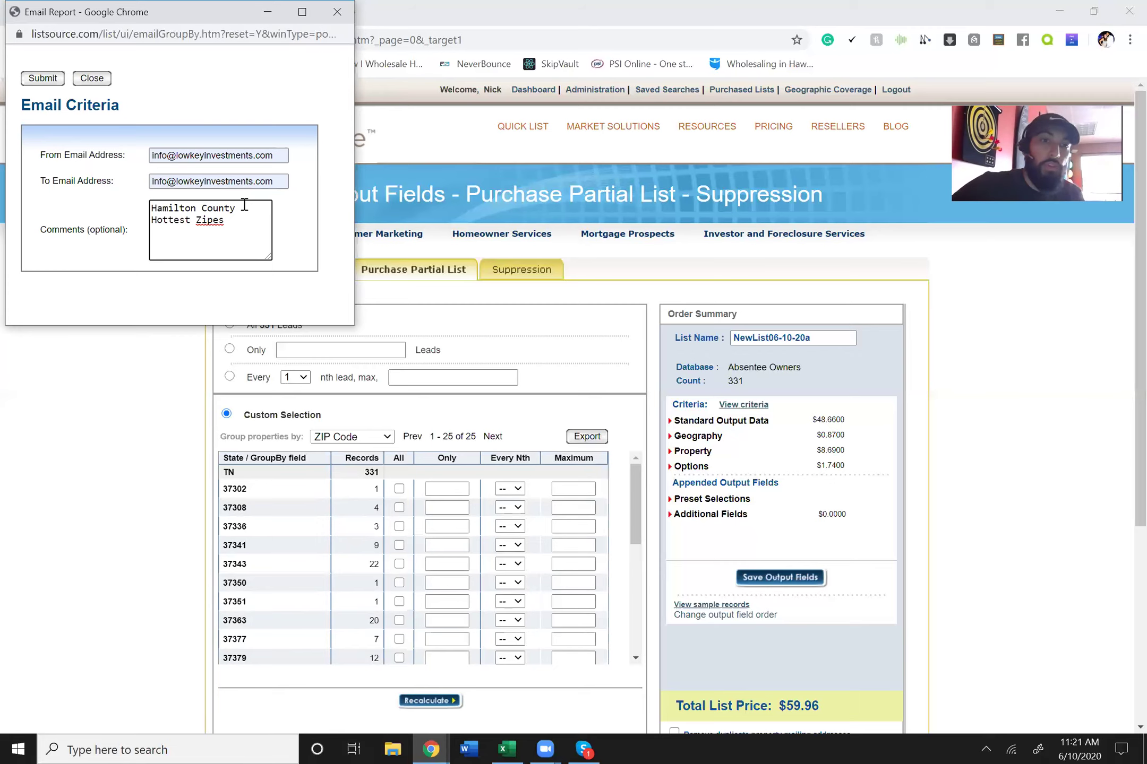
key("BackSpace")
key("BackSpace")
type("s")
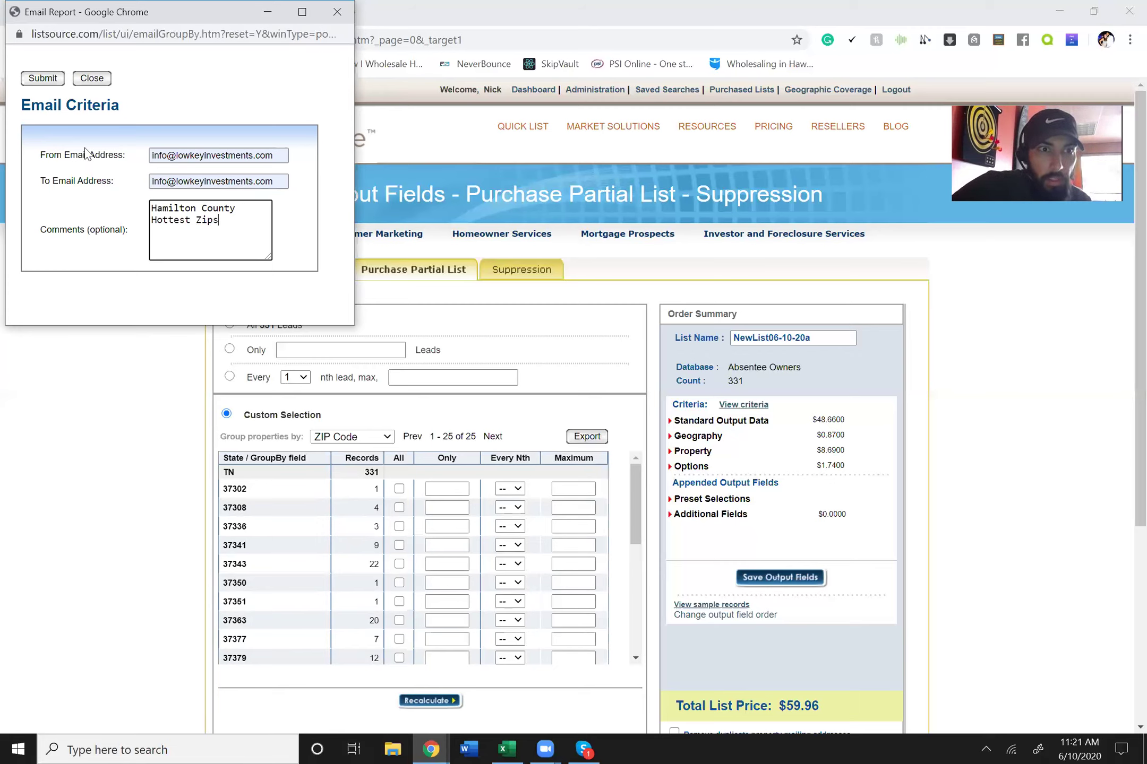
left_click(44, 79)
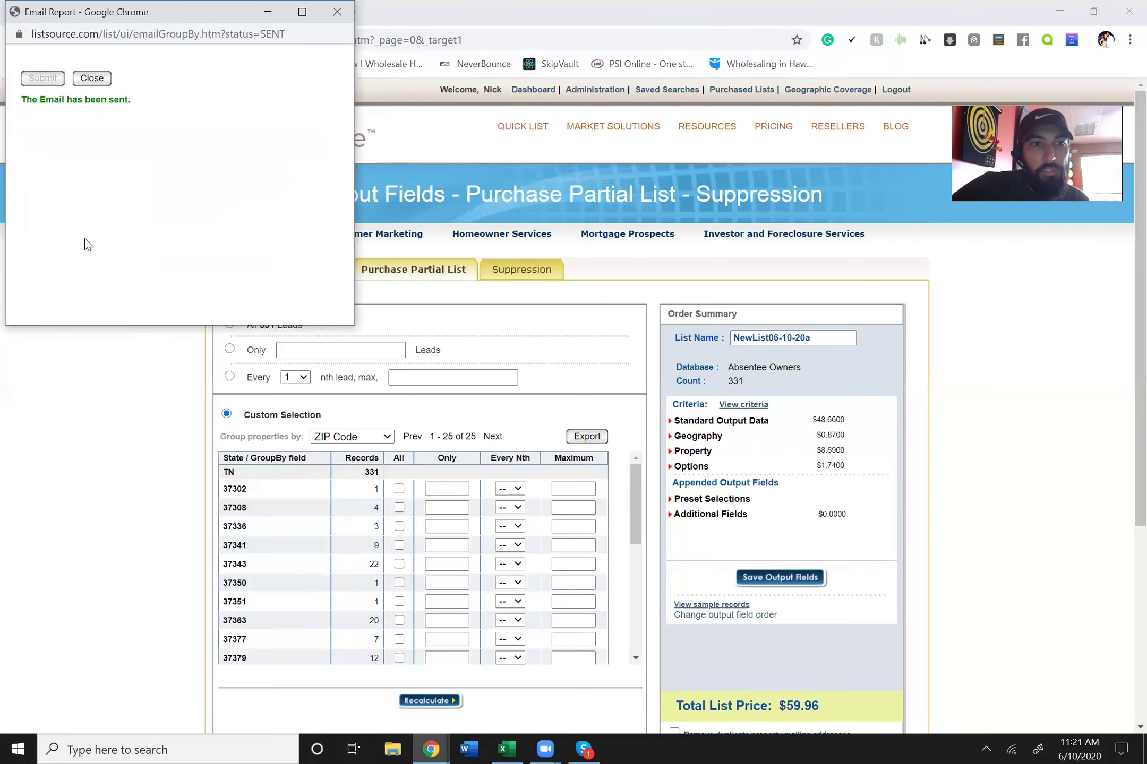
left_click(336, 11)
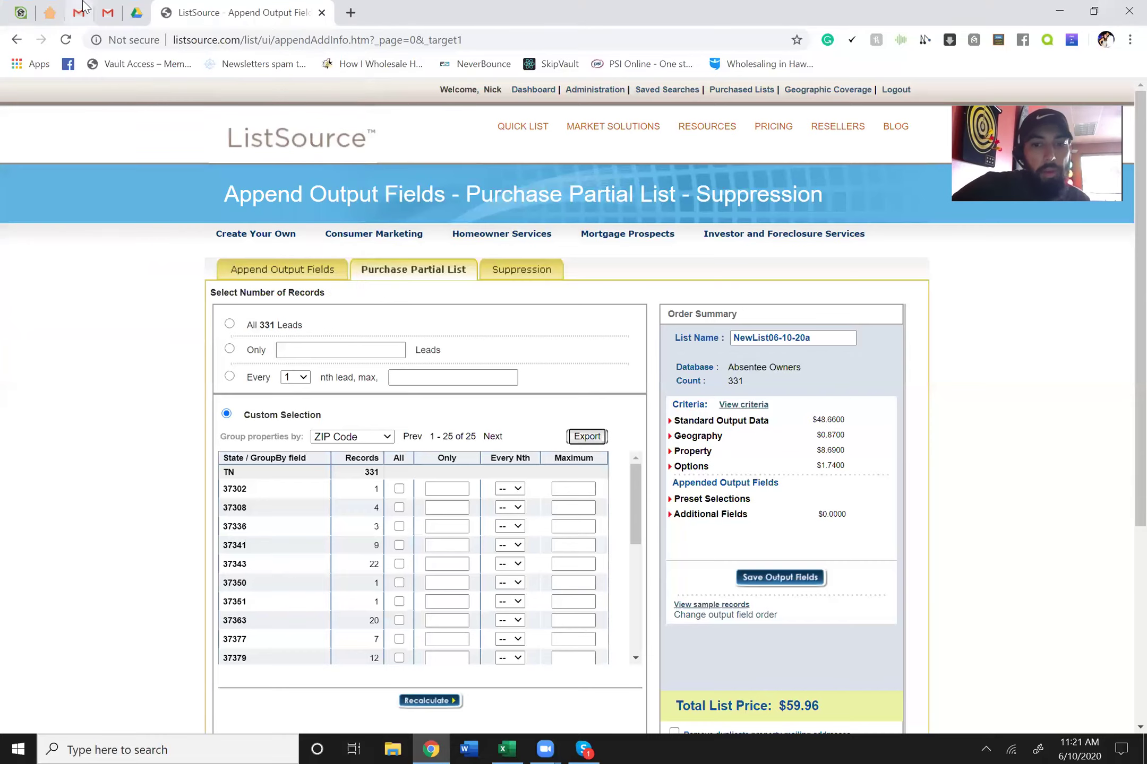
Step: Switch to the Gmail inbox and refresh its Updates category to fetch the new ListSource report
left_click(79, 12)
scroll(275, 307, "down", 1)
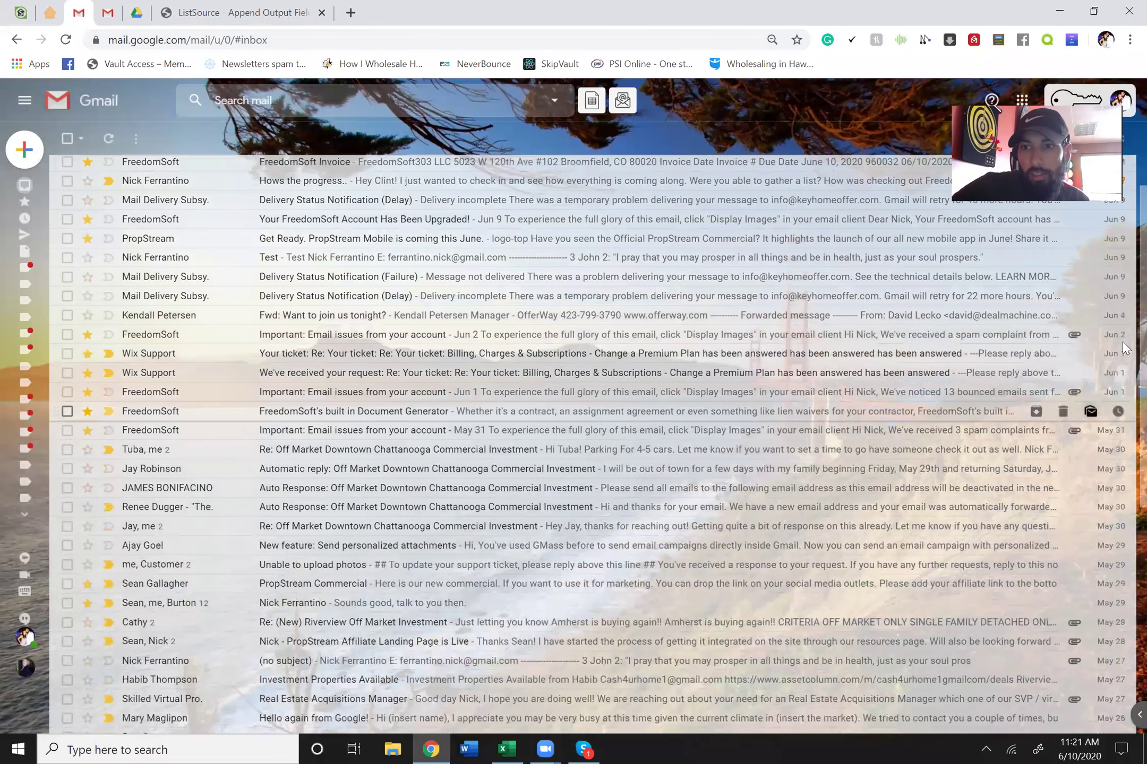
right_click(1124, 224)
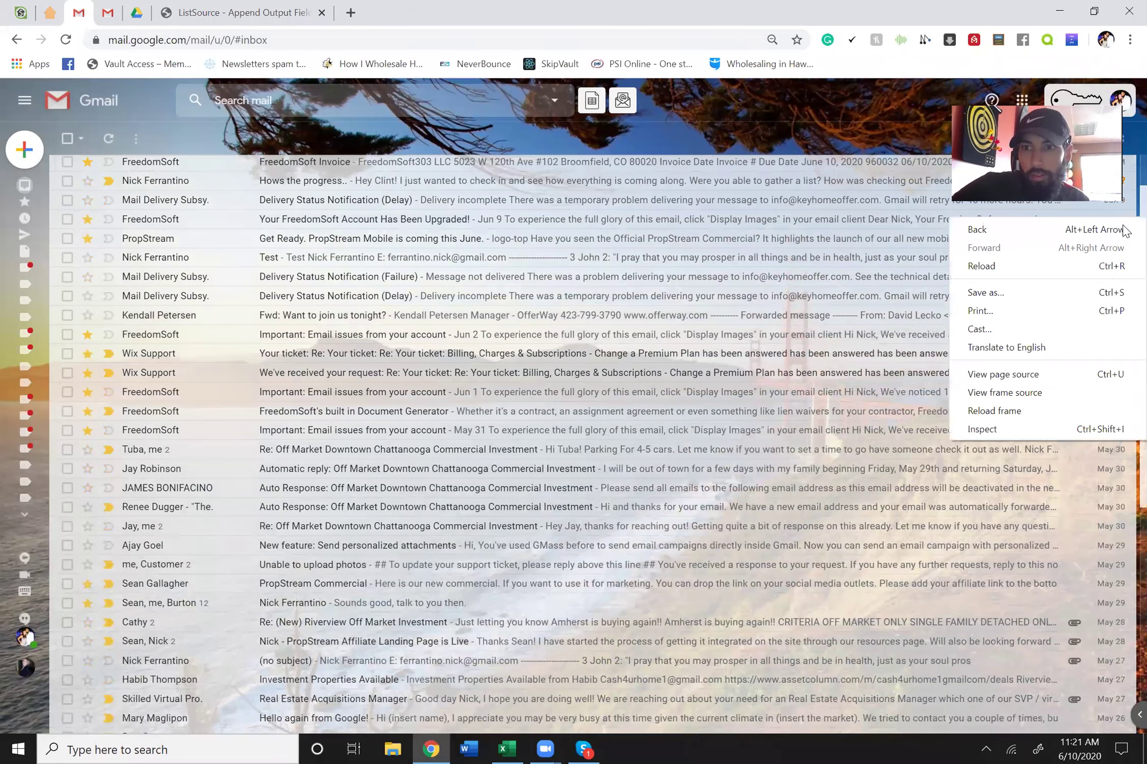
left_click(1125, 170)
scroll(1125, 168, "up", 1)
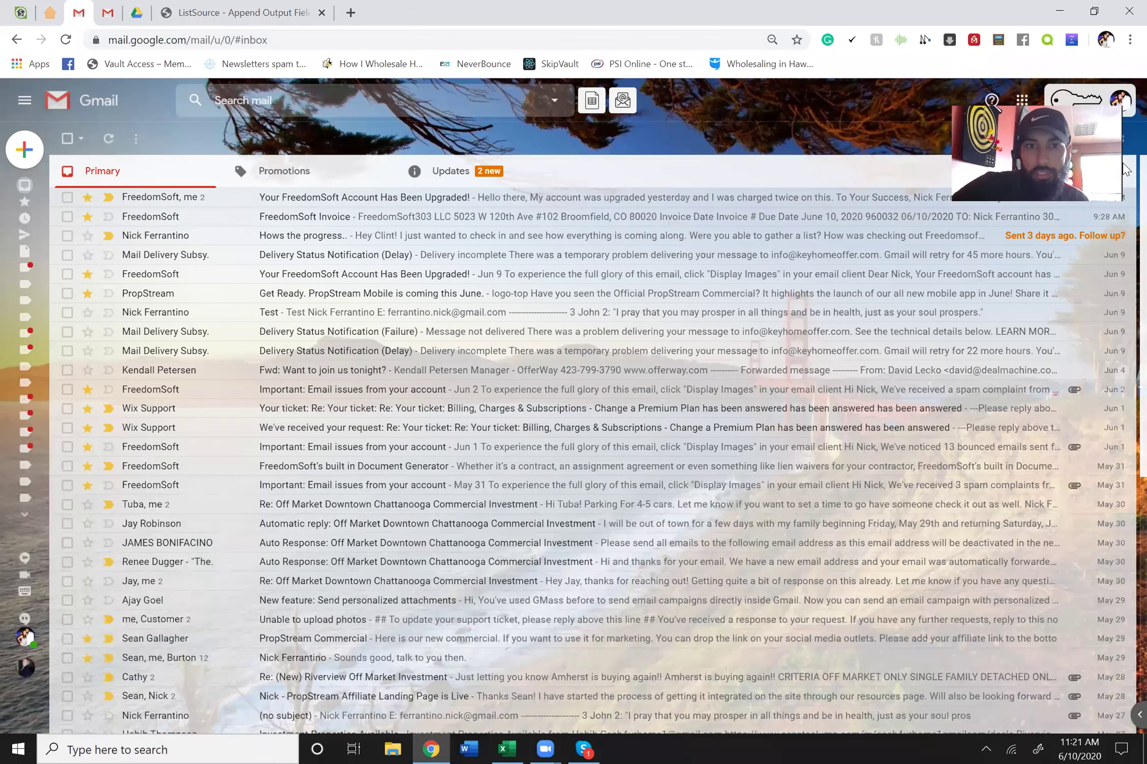
left_click(451, 171)
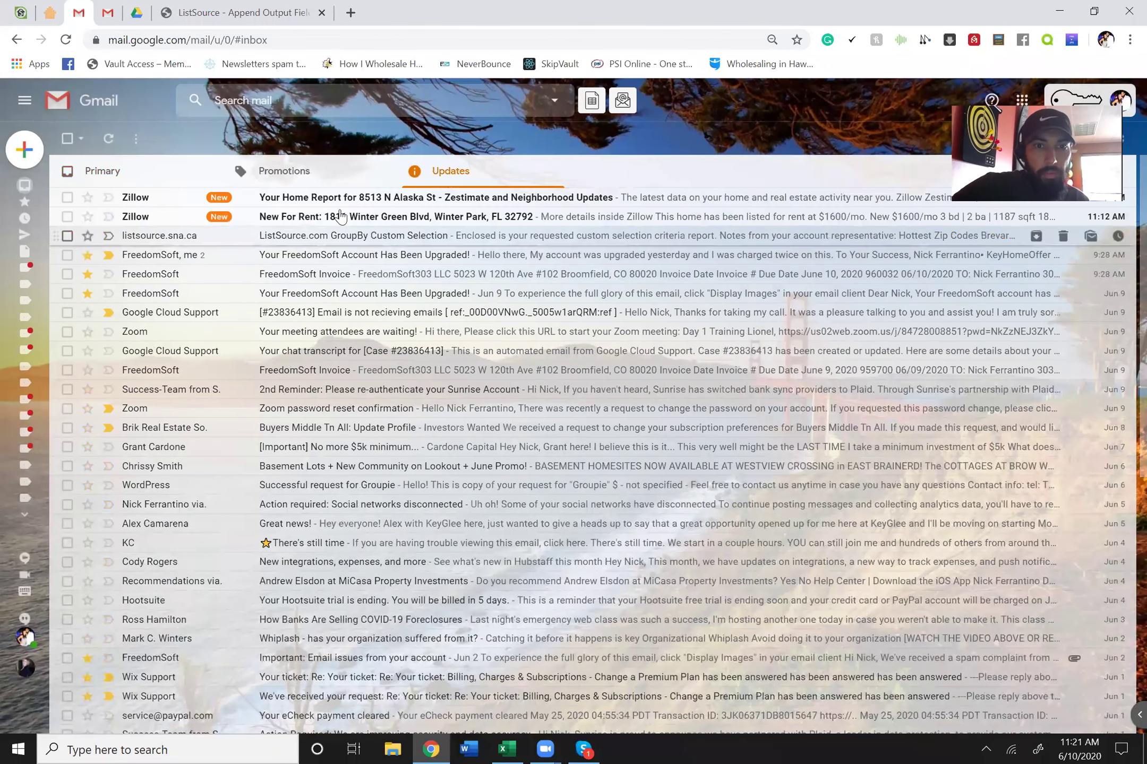
left_click(110, 149)
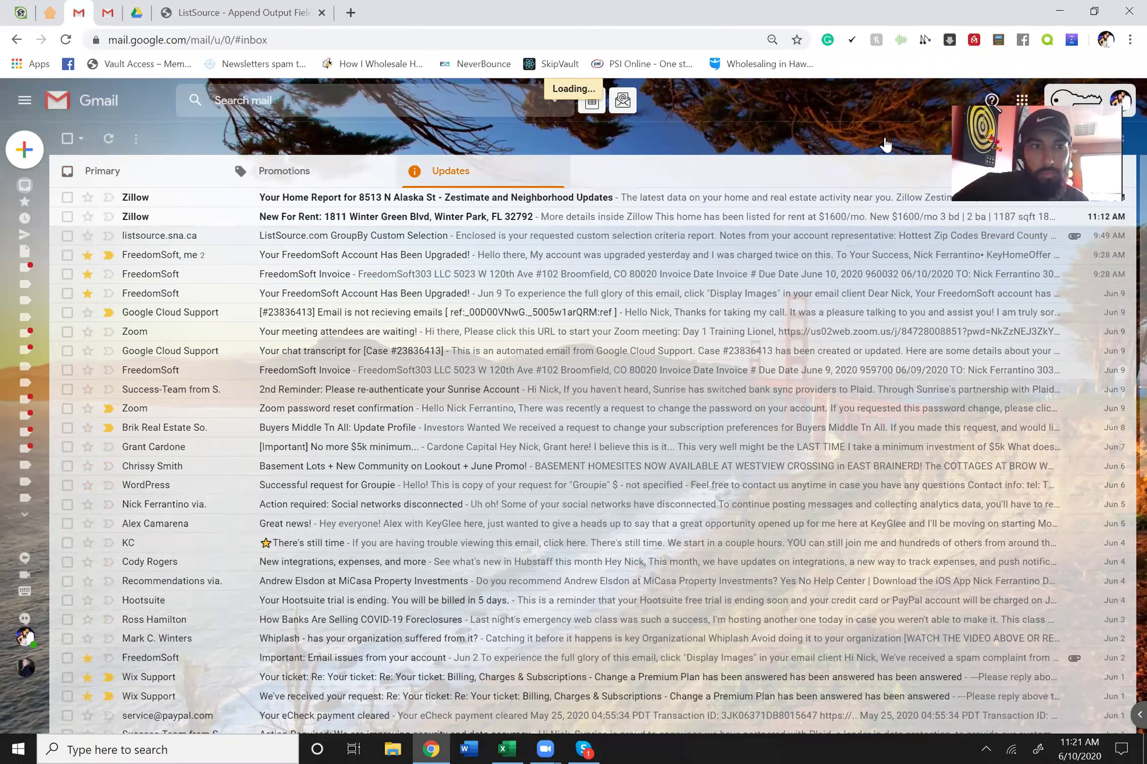
Step: Open the newest ListSource.com GroupBy Custom Selection e-mail, download its GroupbyDataList.csv attachment and open the file in Excel
left_click(331, 200)
mouse_move(208, 481)
left_click(131, 471)
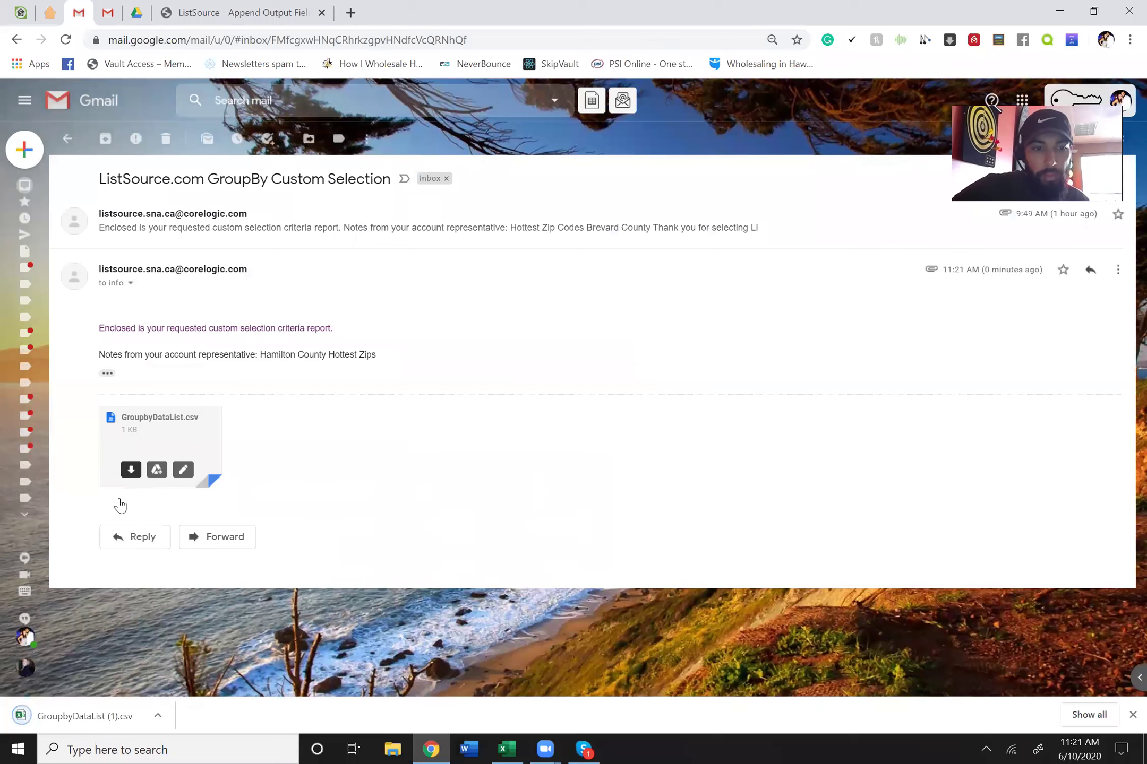
left_click(70, 718)
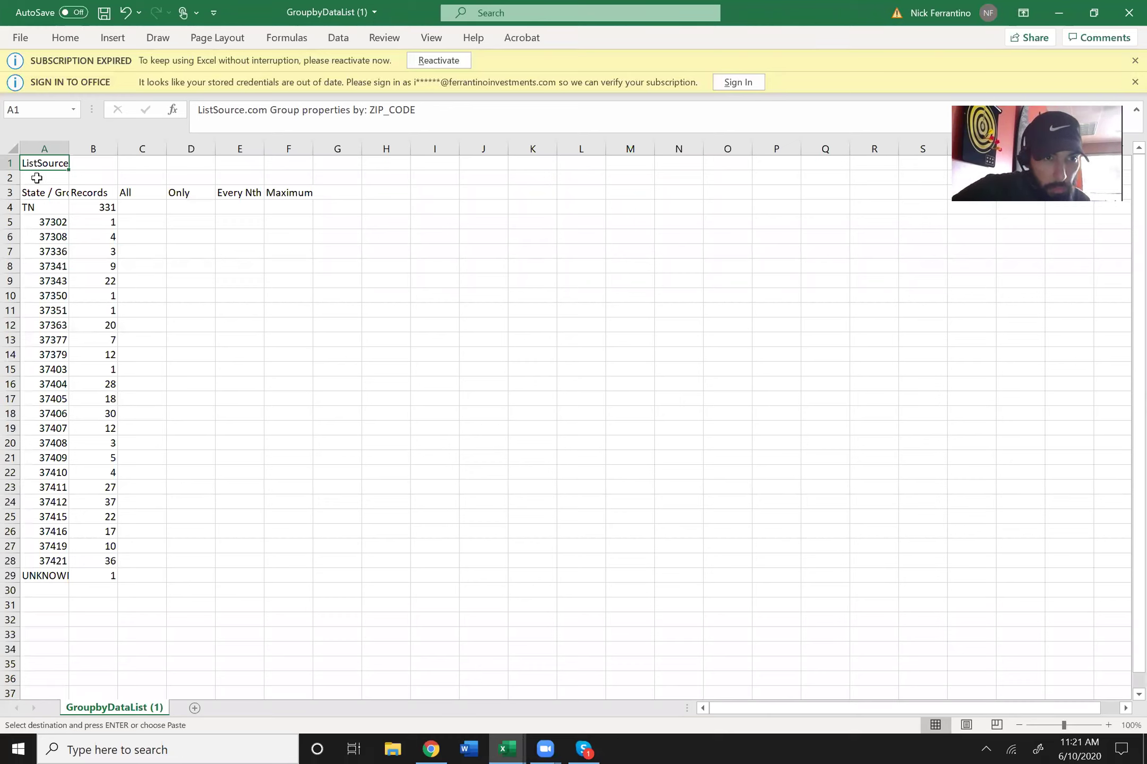
Step: Delete the three title and header rows above the TN row so the data moves up
left_click(114, 193)
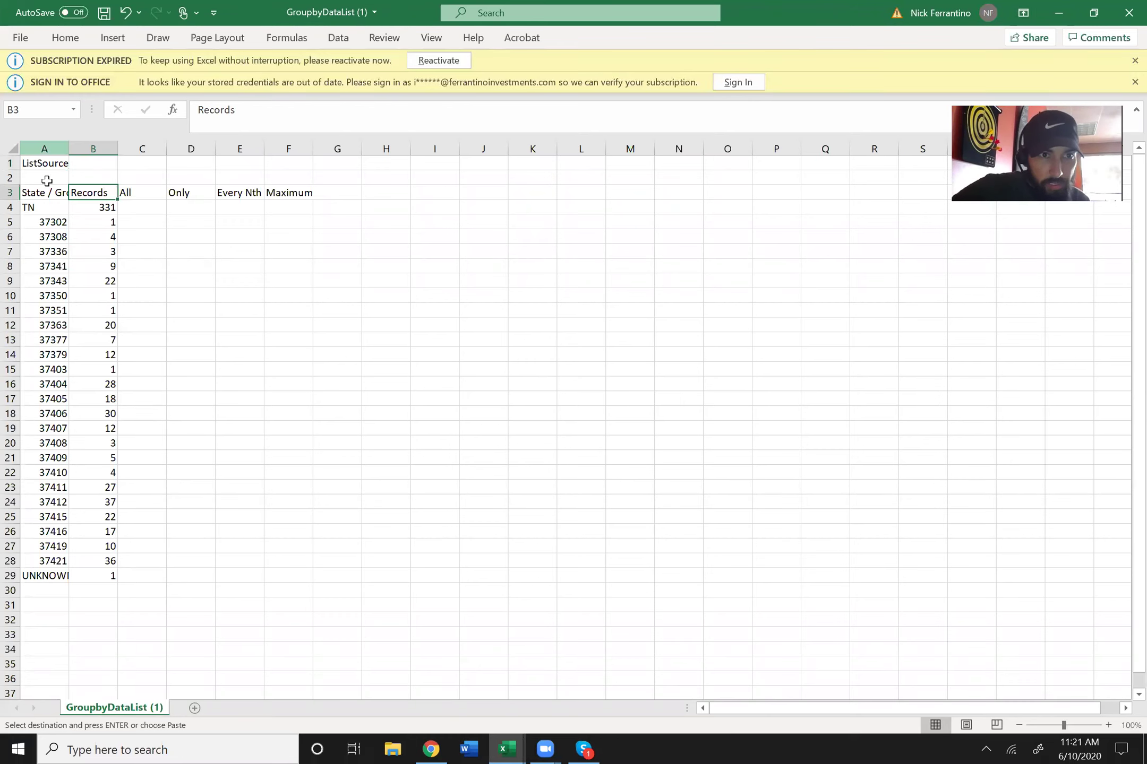
left_click_drag(345, 201, 33, 167)
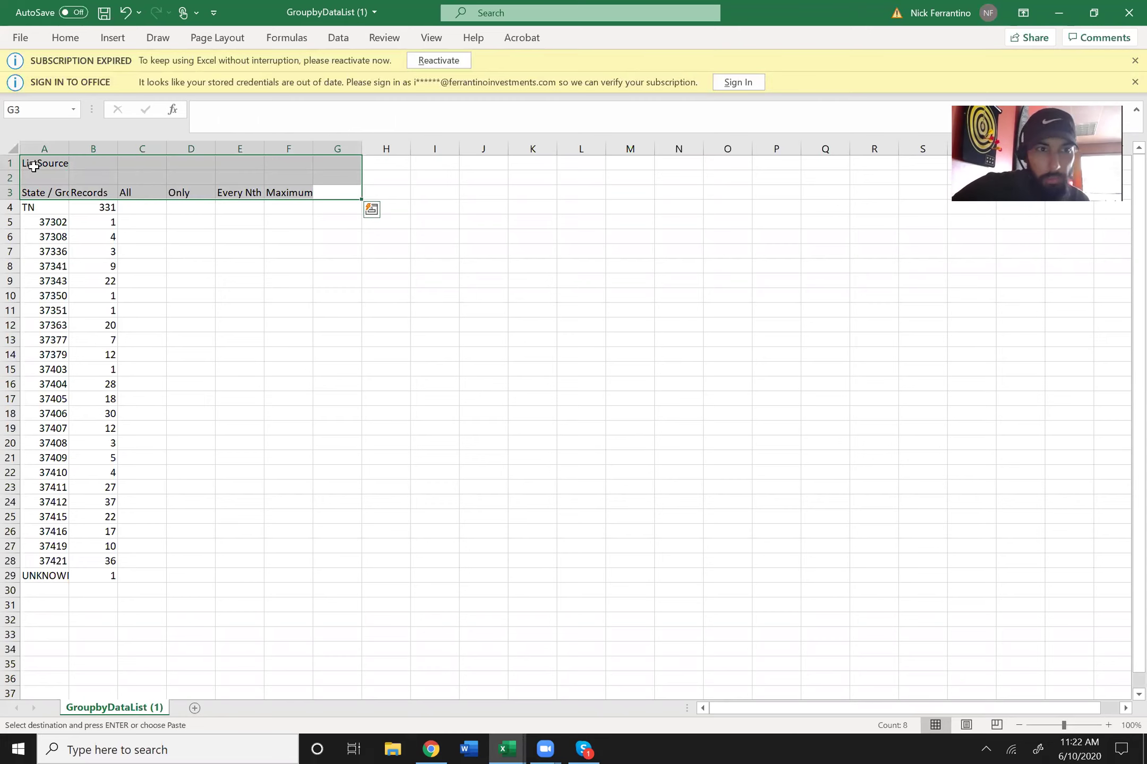
key("Escape")
right_click(33, 167)
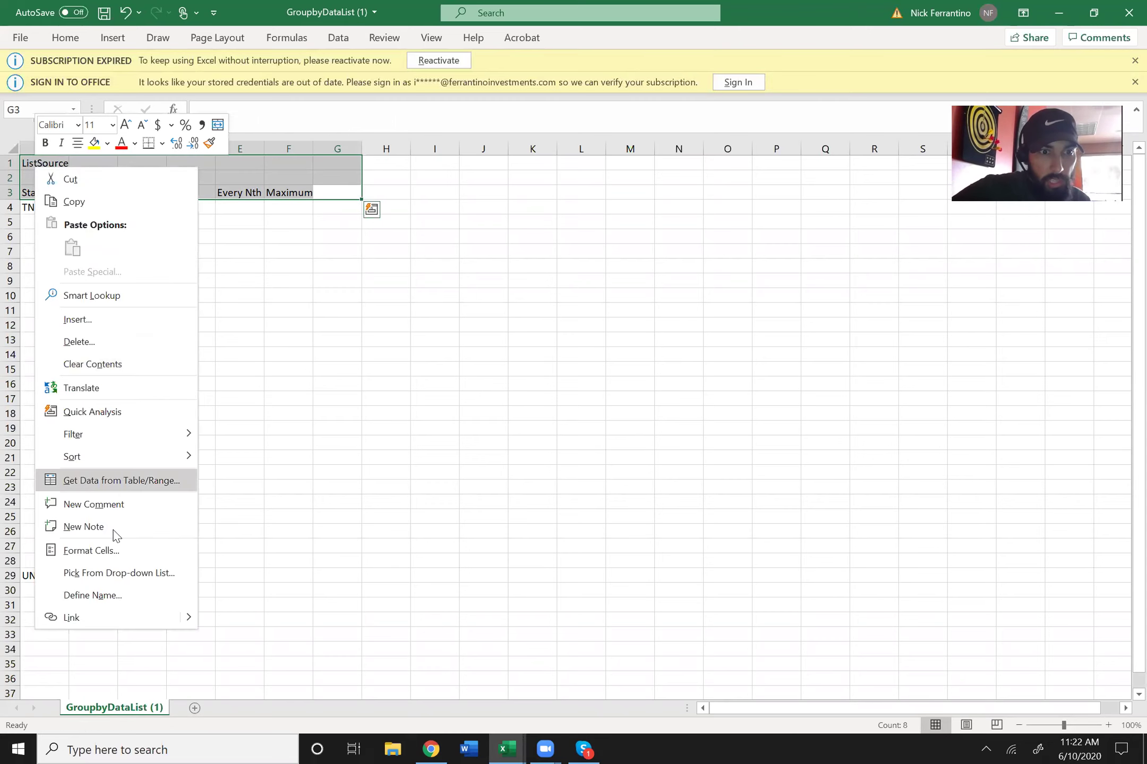
key("Escape")
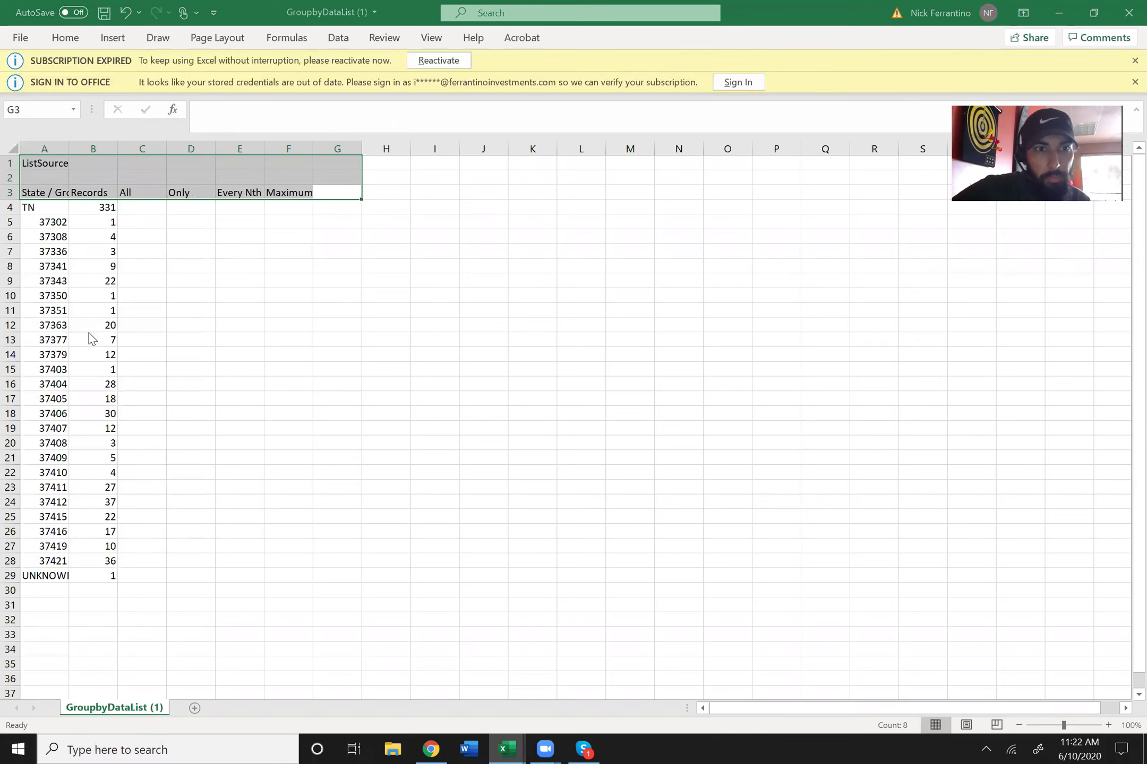
left_click(47, 377)
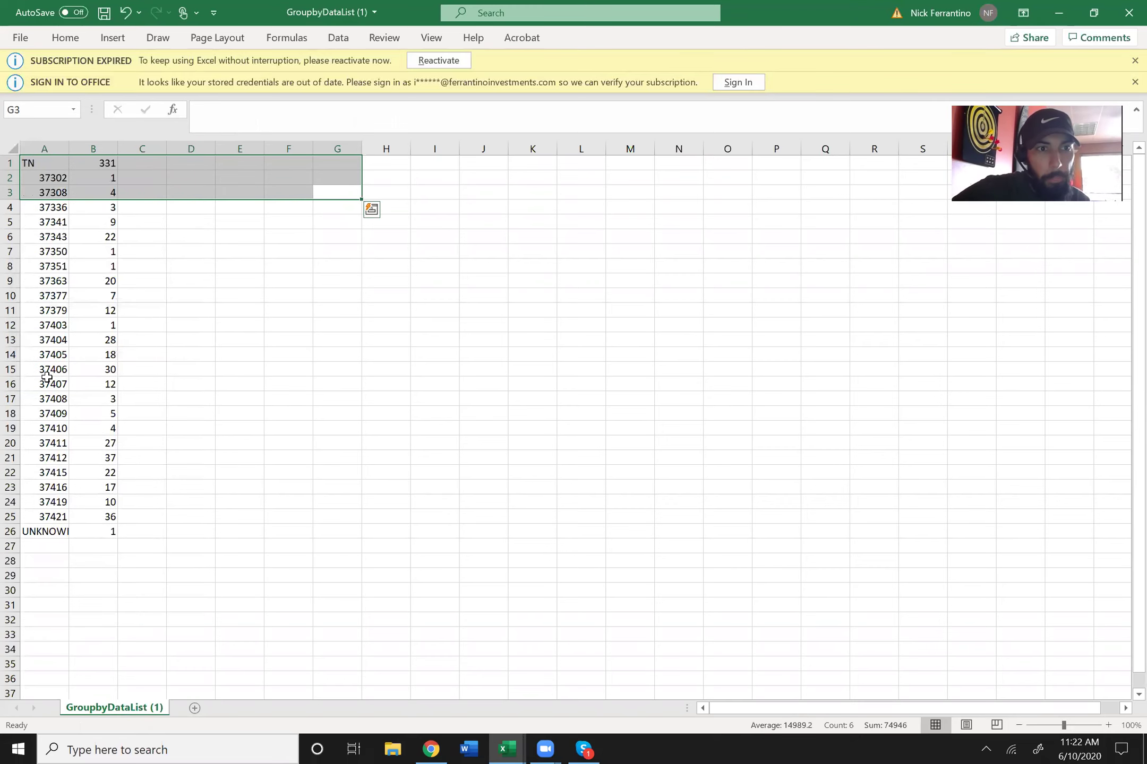
Step: Replace the contents of the TN row with the column headings "Zip" in A1 and "buyers" in B1
left_click(51, 167)
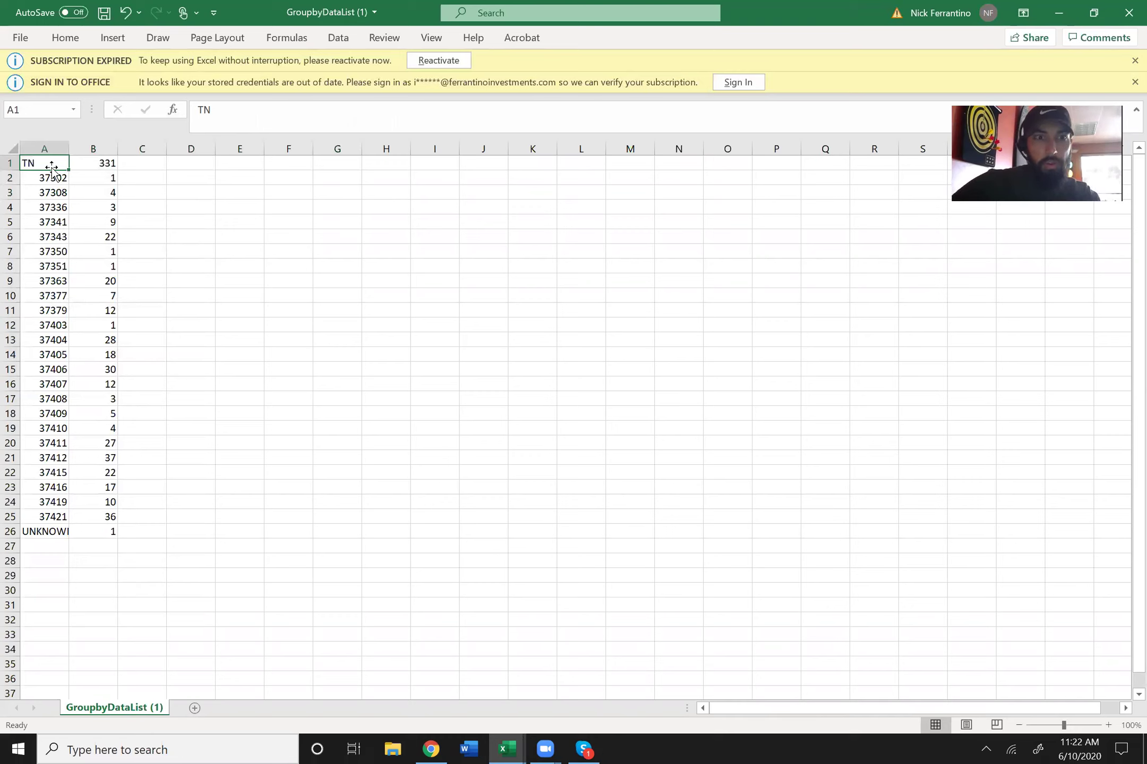
double_click(247, 110)
type("Zip")
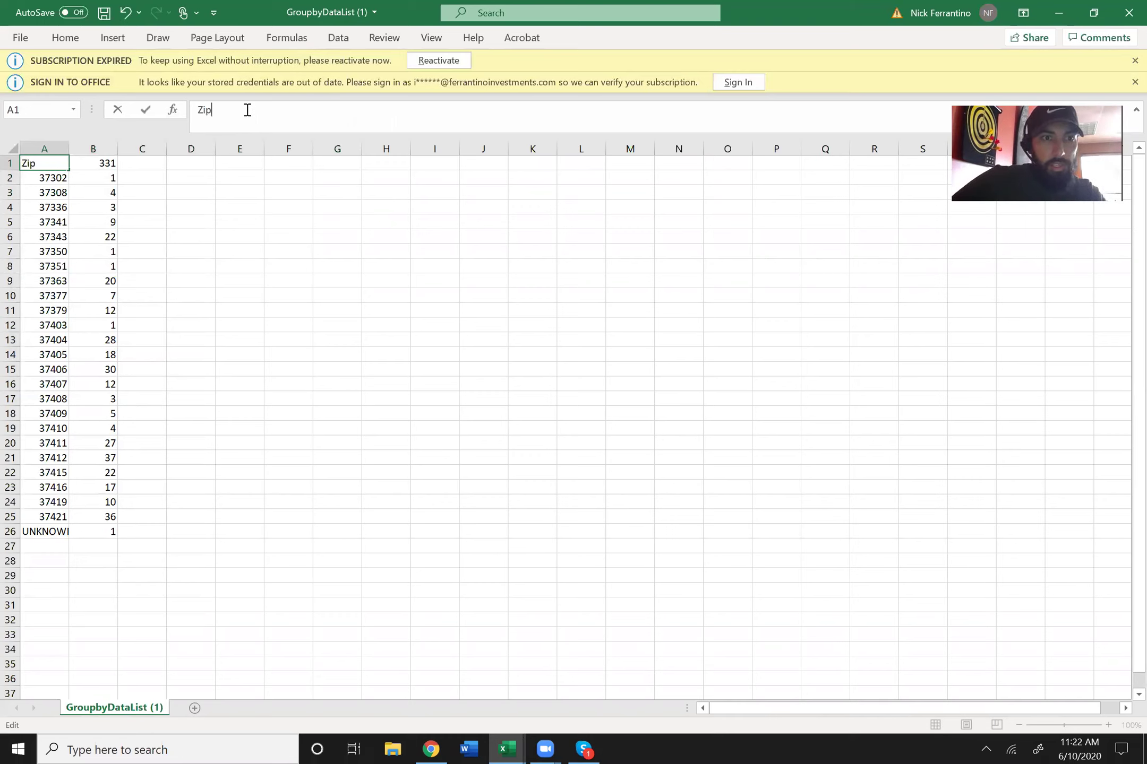
left_click(97, 164)
double_click(242, 105)
type("buyers")
key("BackSpace")
type("s")
left_click(266, 223)
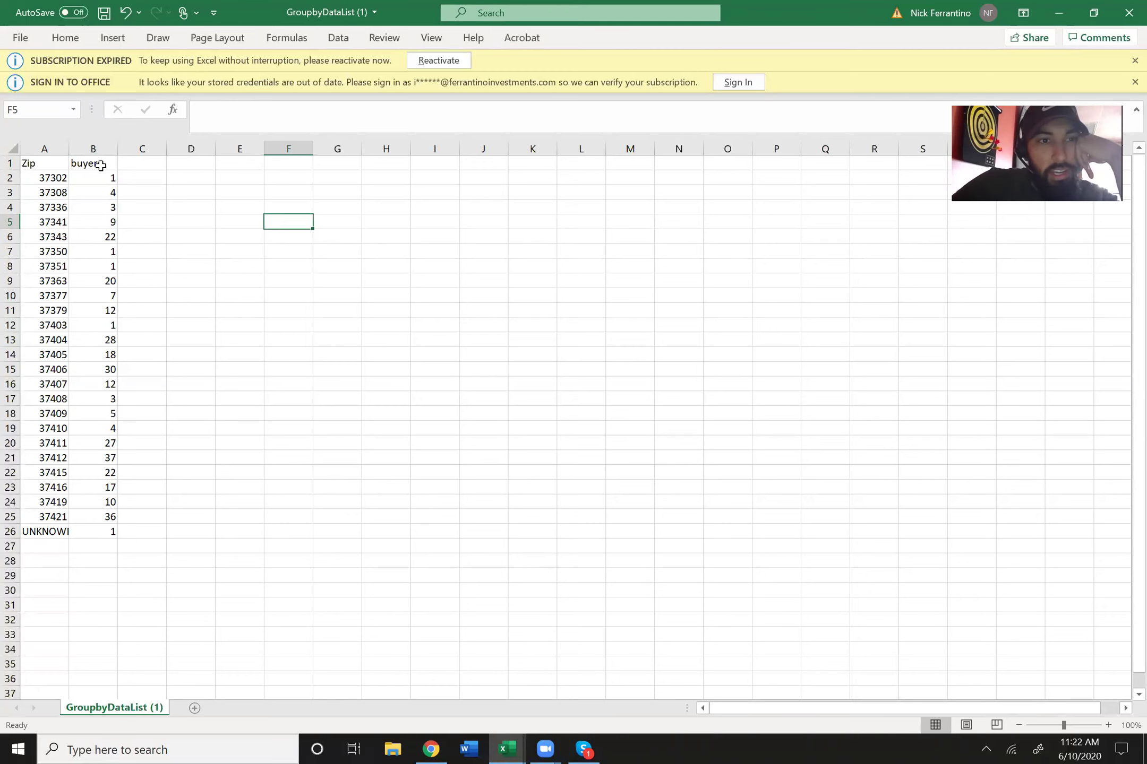
Step: Sort the rows by the buyers column from largest to smallest, expanding the selection to include the Zip column
left_click(86, 148)
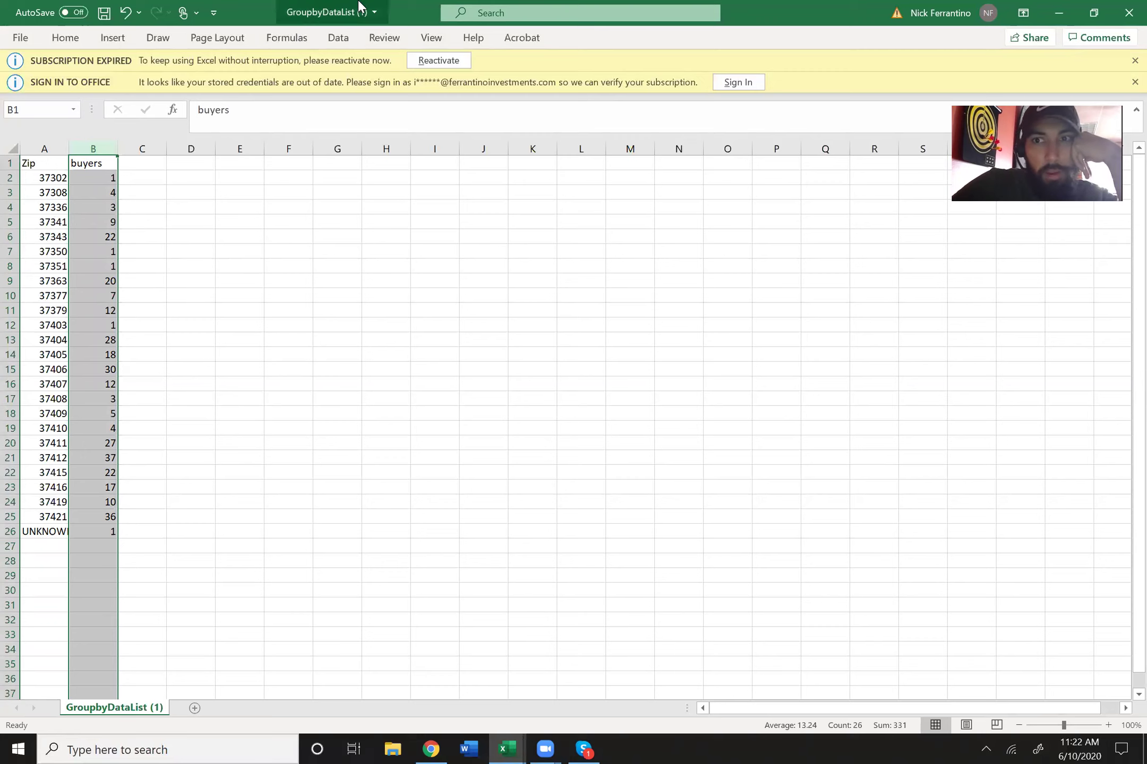
left_click(64, 37)
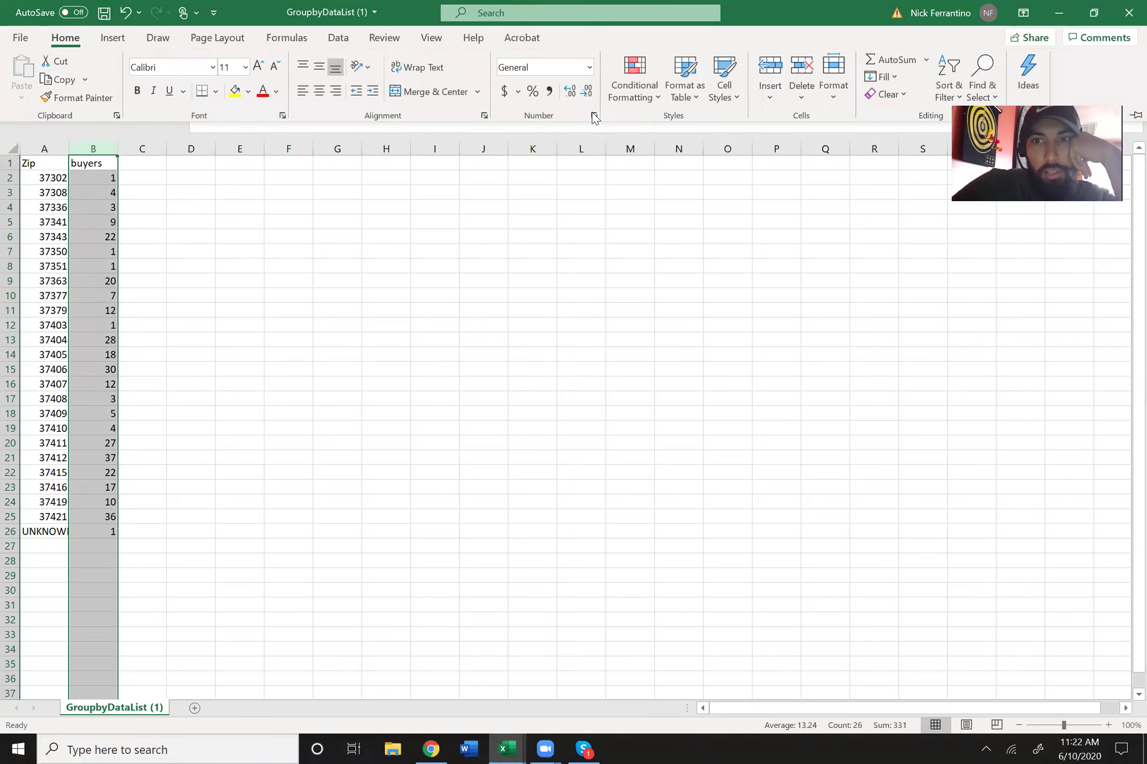
left_click(949, 79)
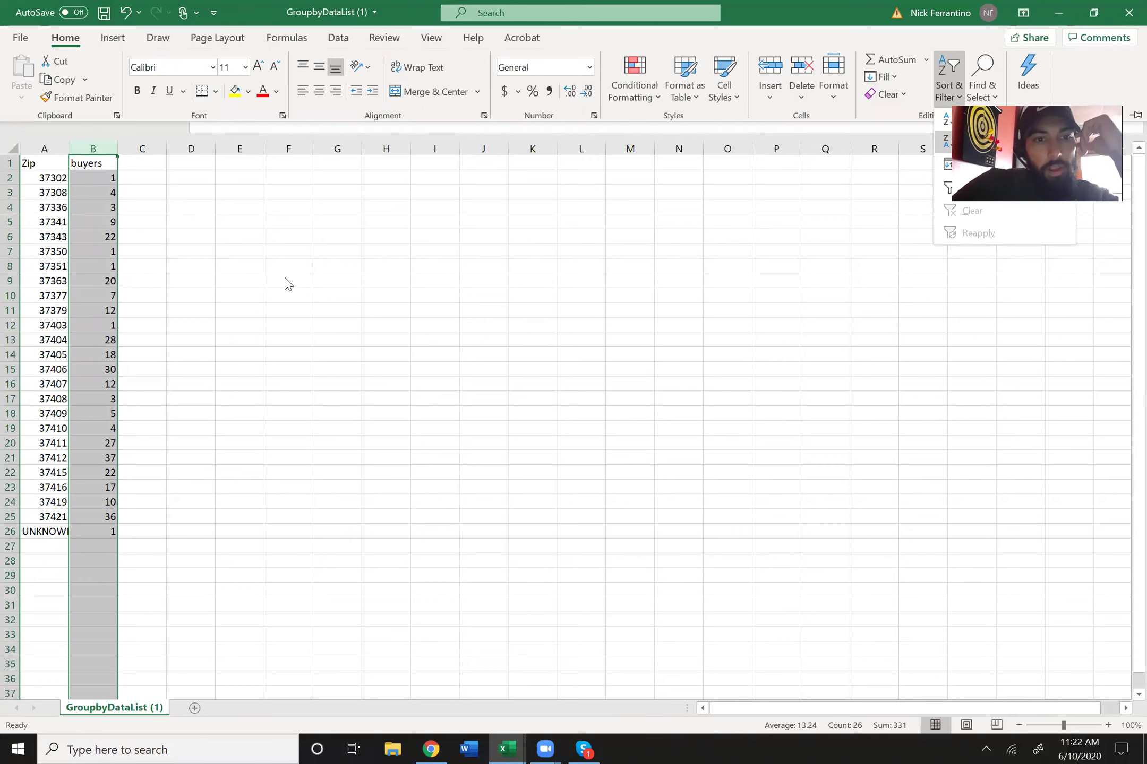
key("Return")
left_click(357, 295)
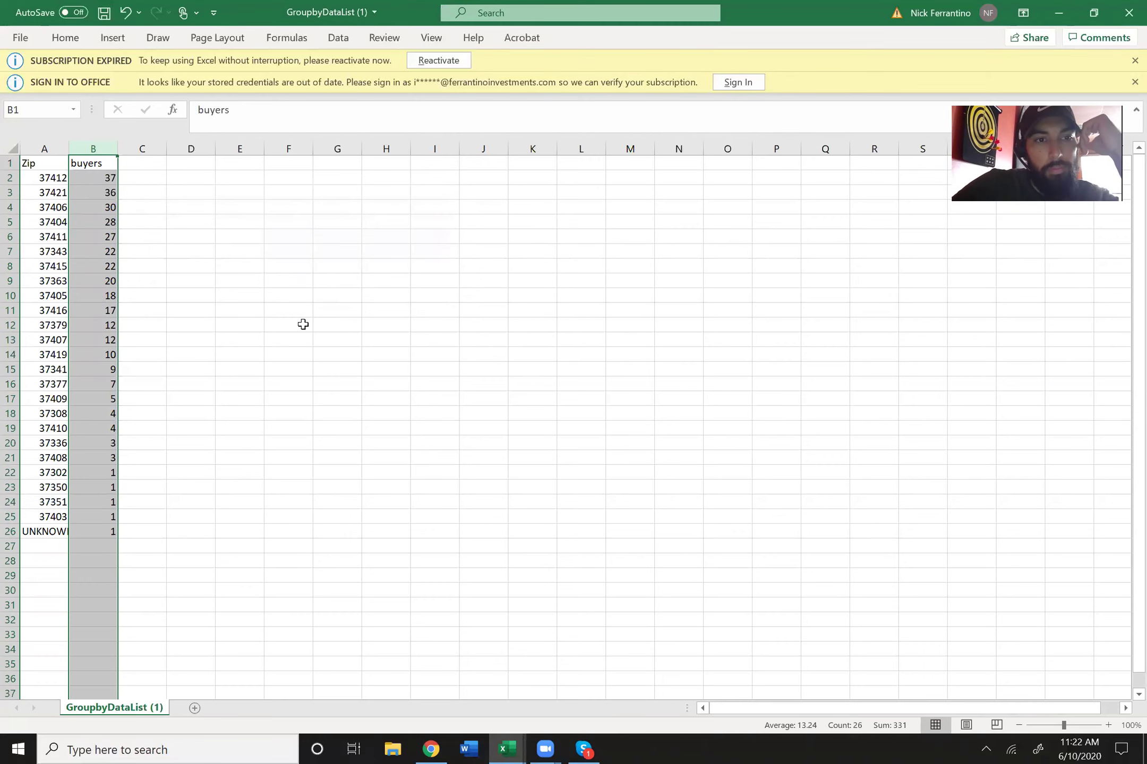
left_click(249, 366)
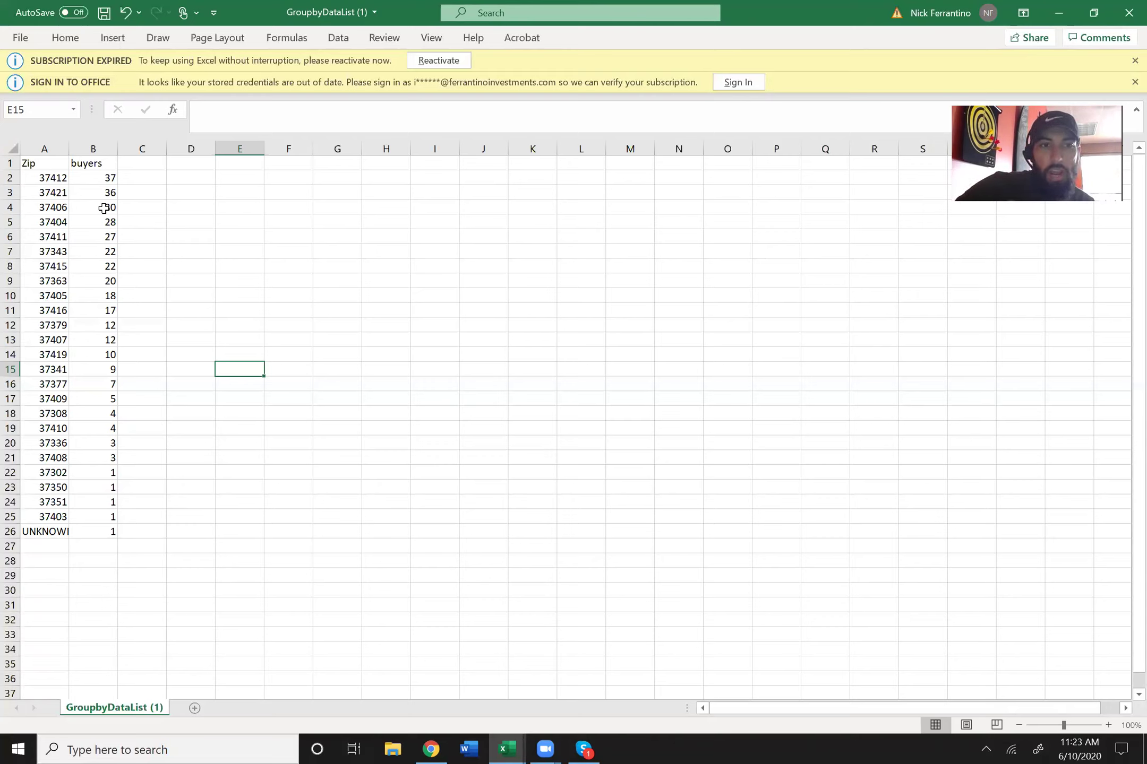
Step: Examine the sorted buyer counts, comparing the ZIP codes with the most buyers against the lower ones
left_click(51, 177)
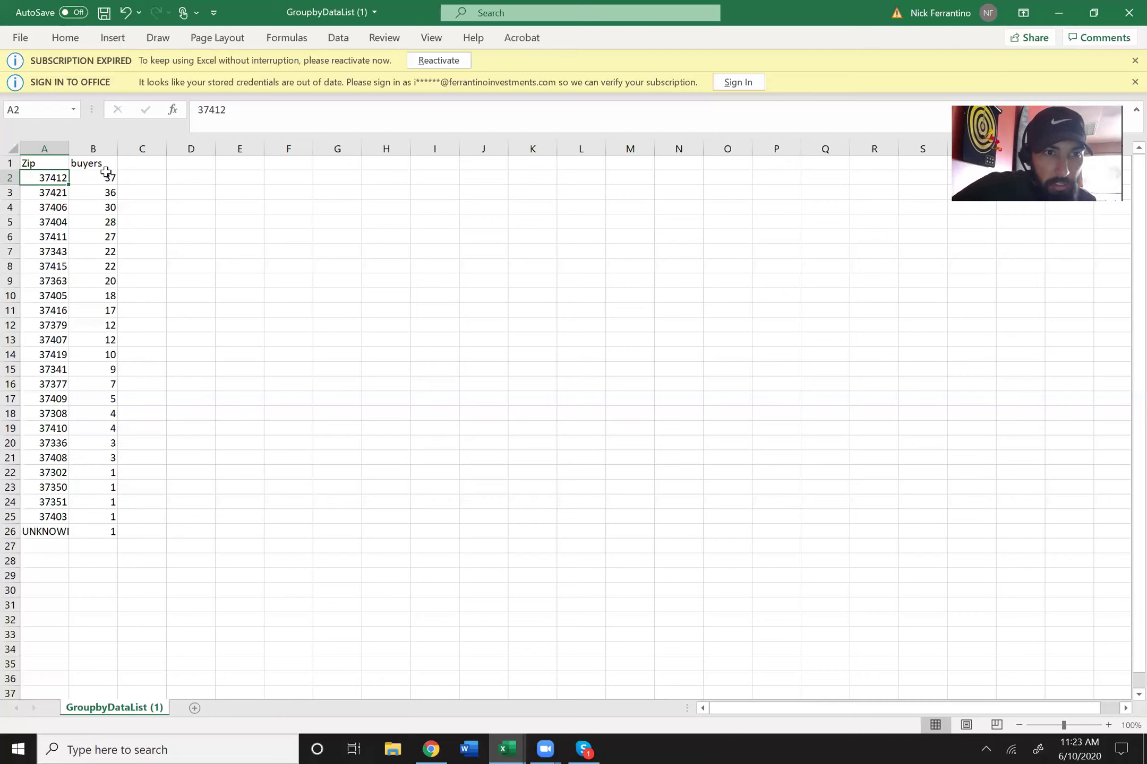
left_click_drag(106, 178, 110, 237)
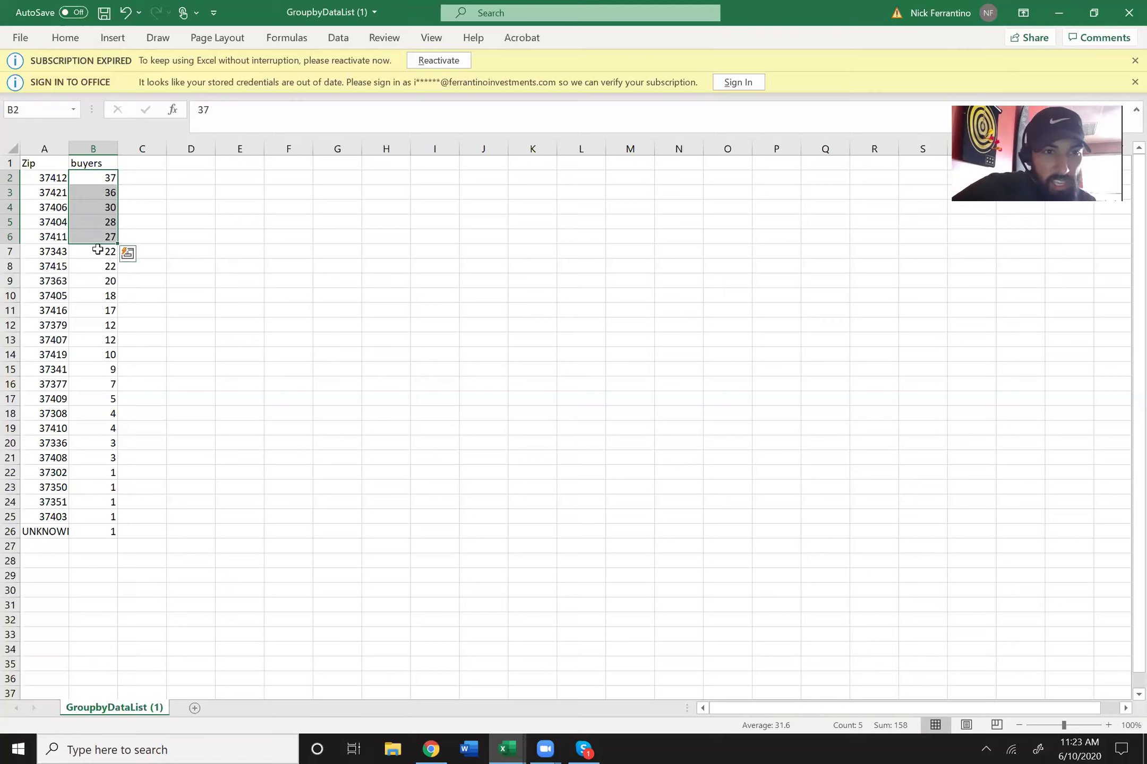
left_click_drag(109, 284, 101, 182)
double_click(104, 185)
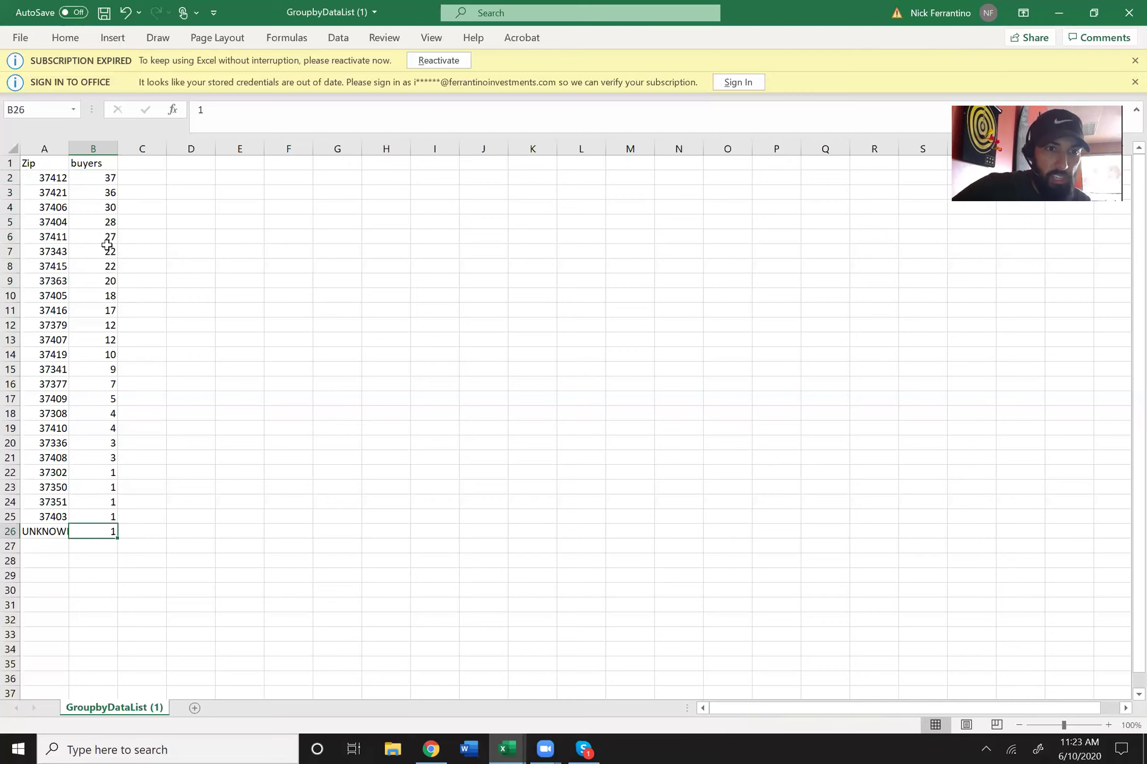
left_click(103, 255)
left_click_drag(98, 294, 97, 238)
left_click(98, 298)
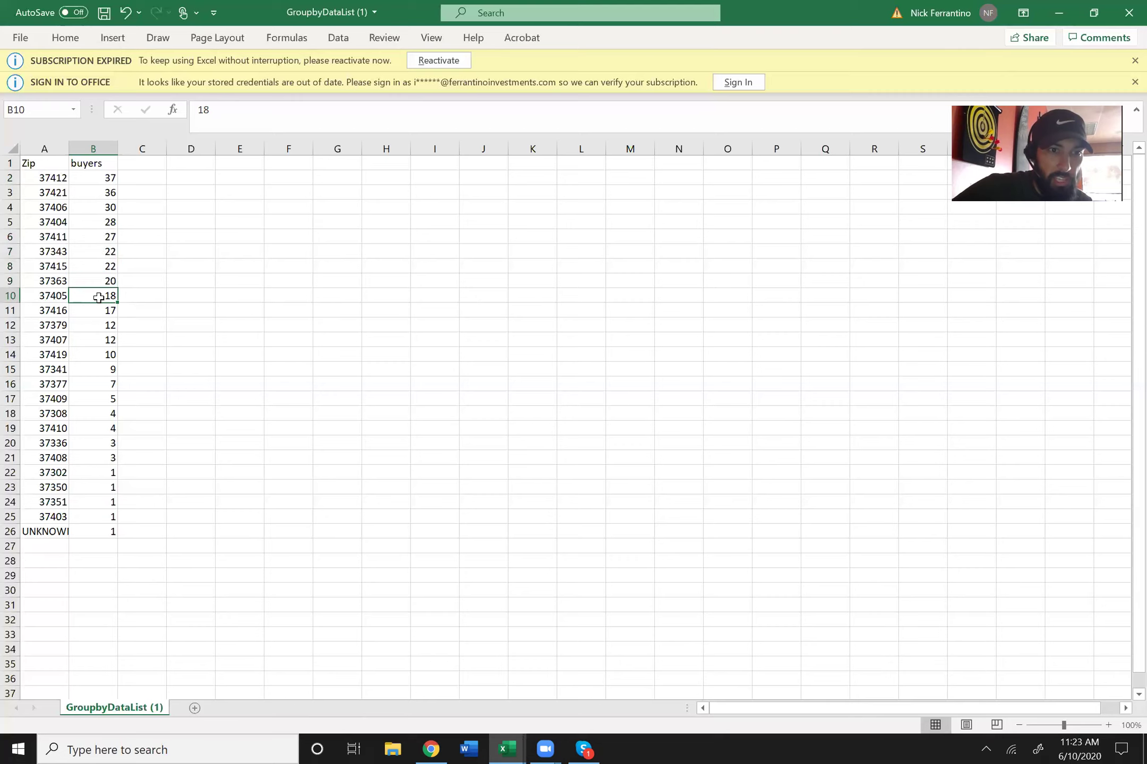
left_click(97, 312)
left_click_drag(97, 312, 107, 524)
left_click(92, 178)
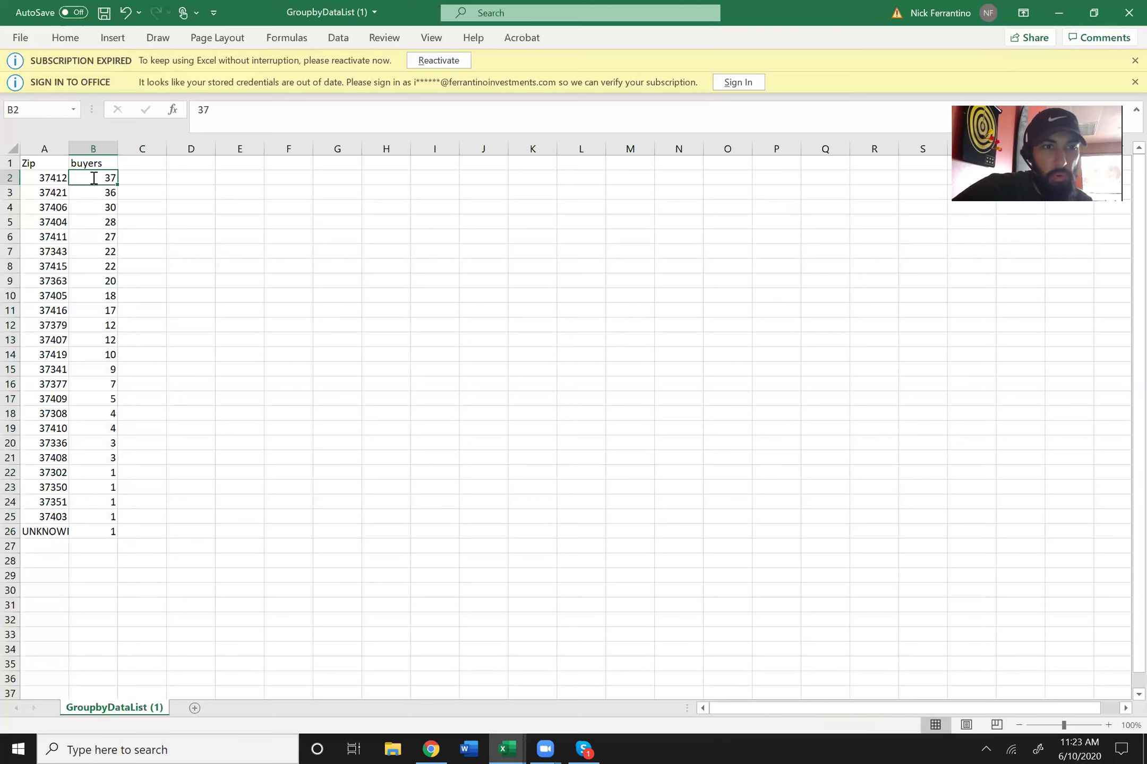
left_click(168, 192)
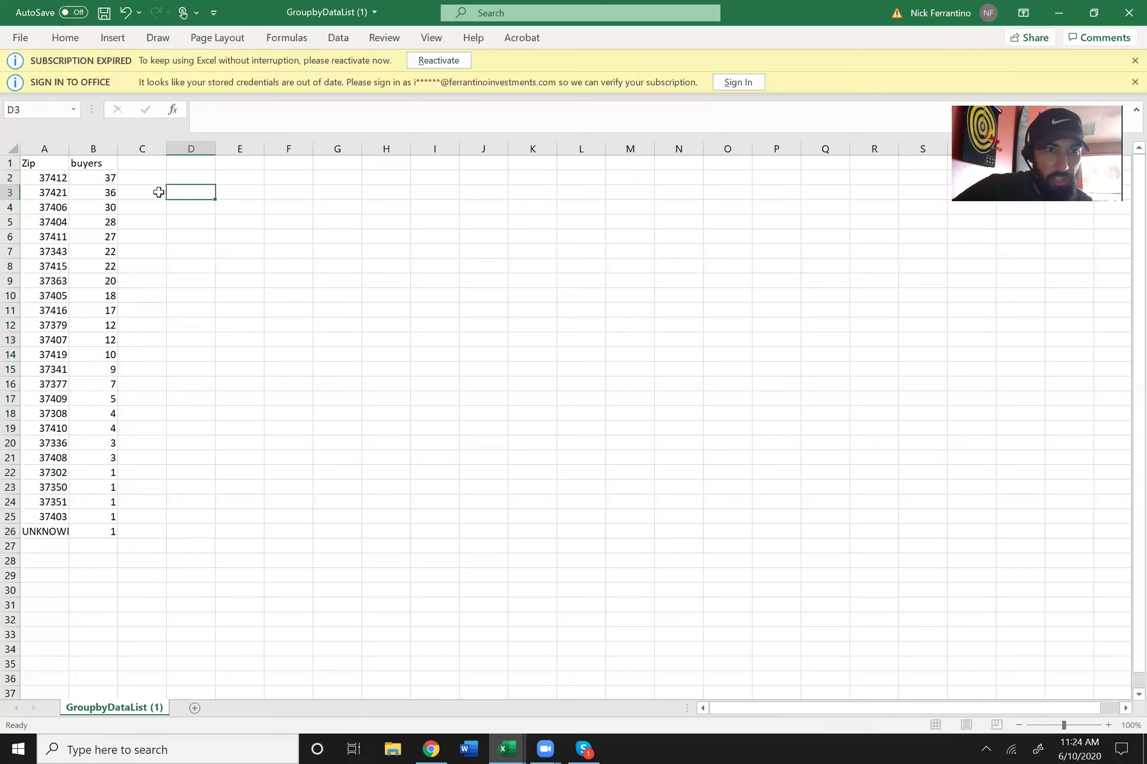
double_click(95, 178)
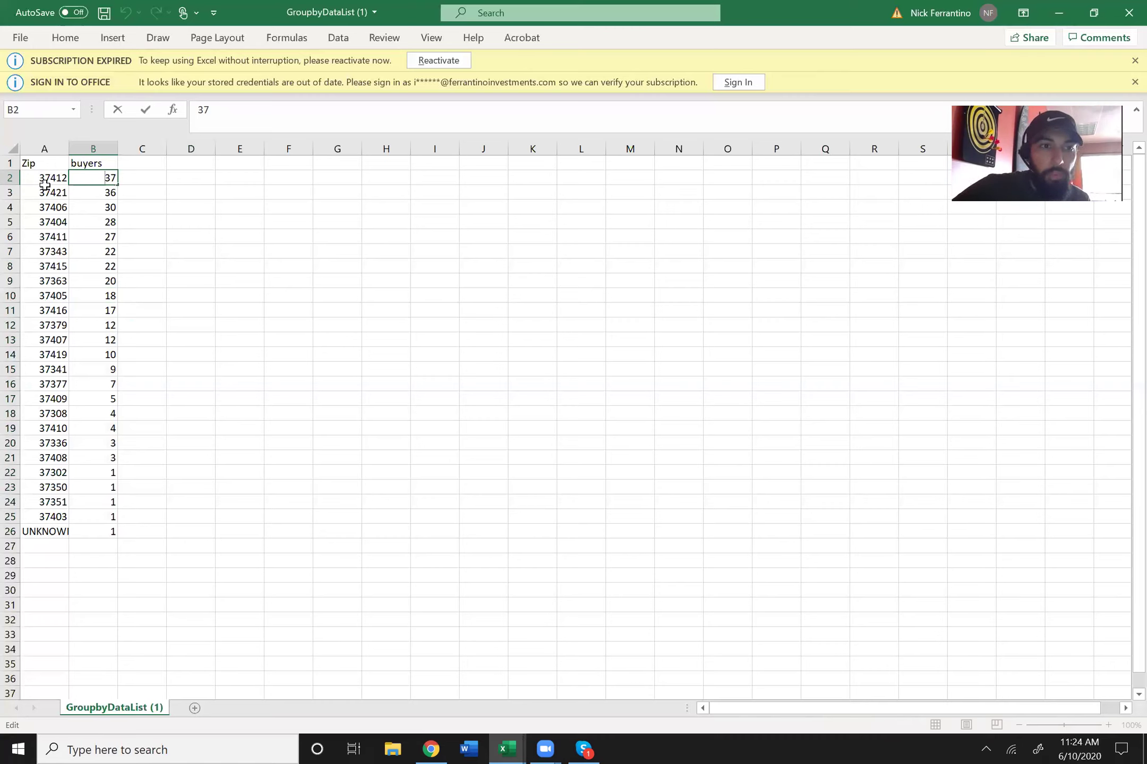
left_click(163, 192)
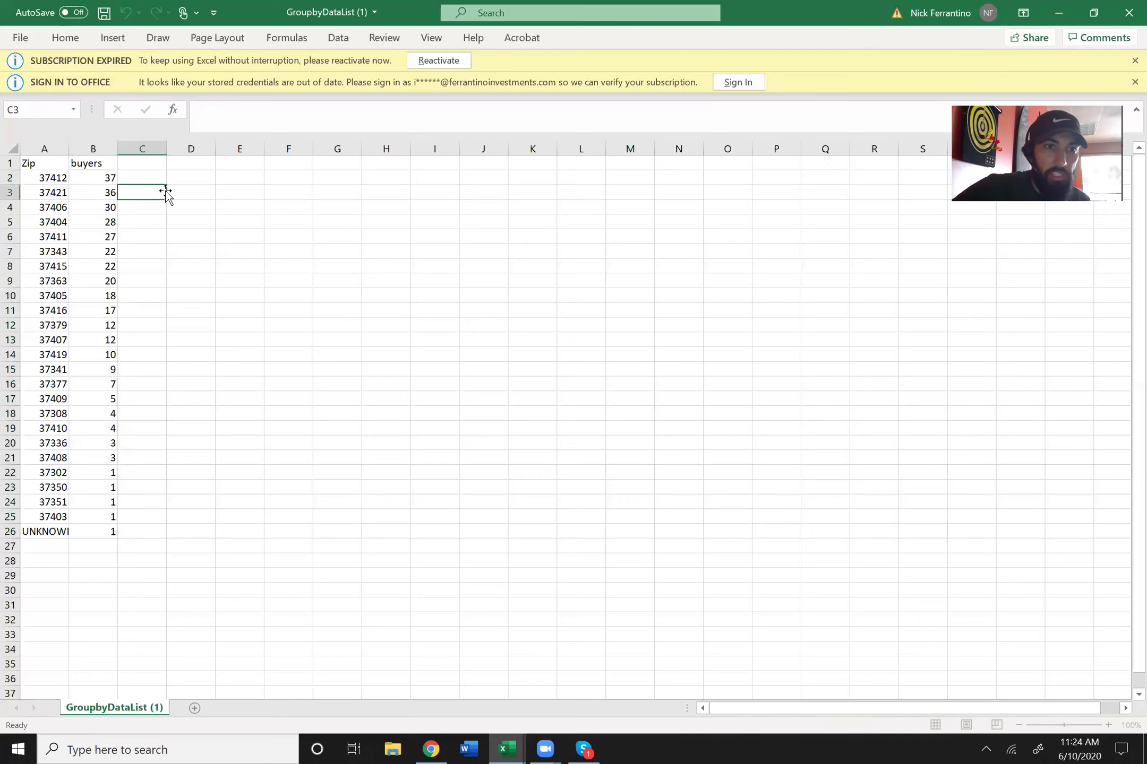
left_click_drag(100, 177, 106, 279)
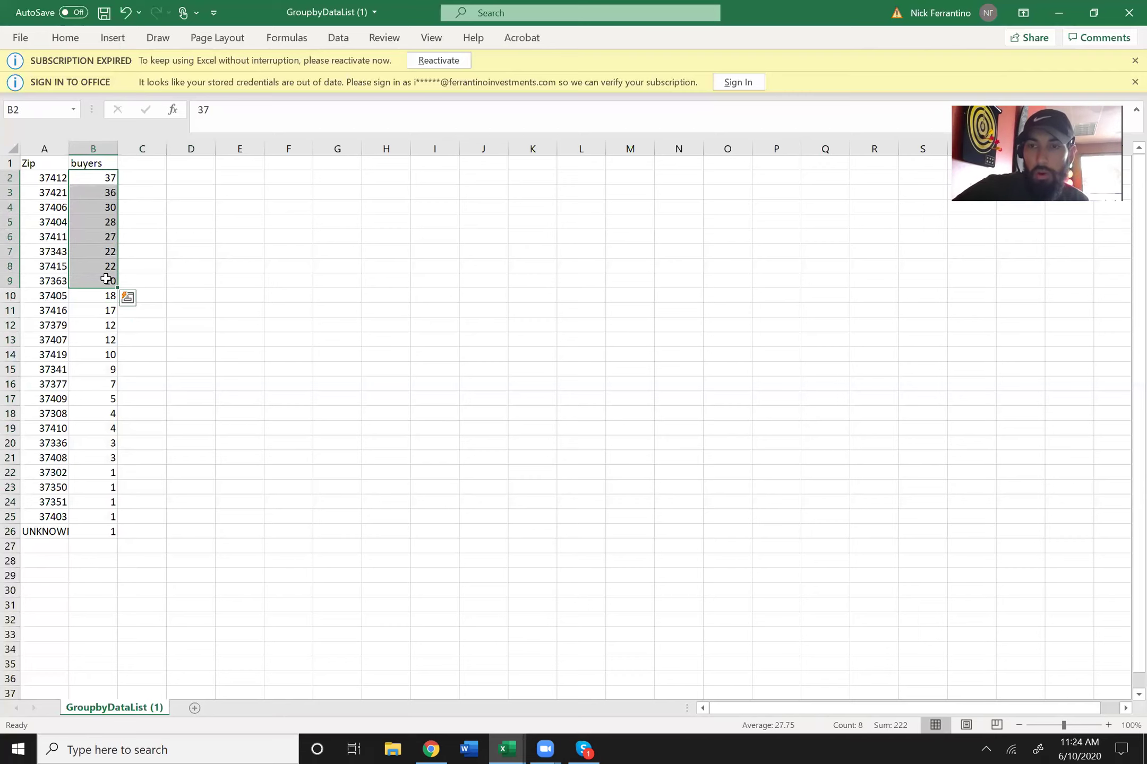